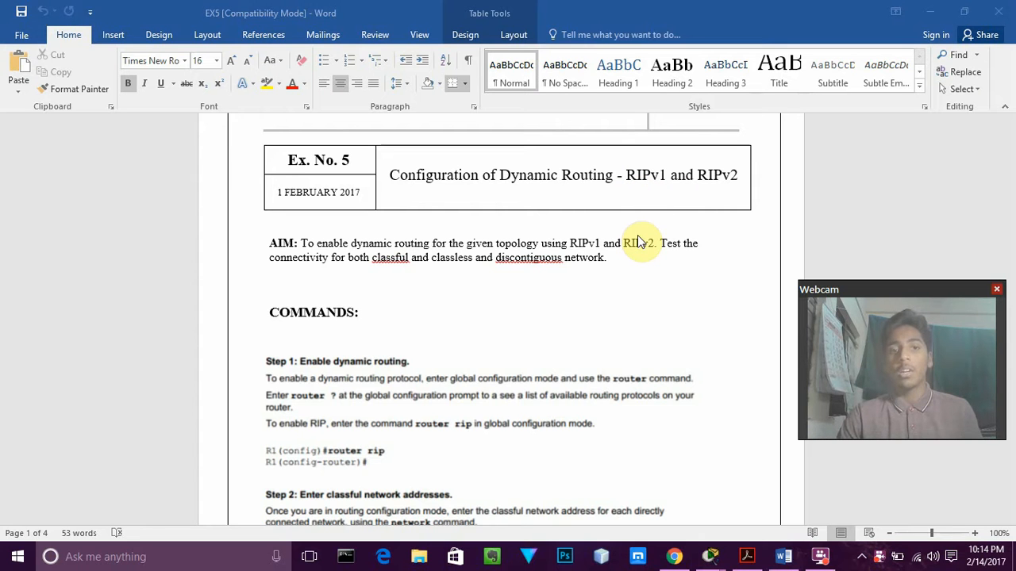
Switch from Word to the Cisco Packet Tracer window showing the lab5.pkt topology
{"action": "mouse_move", "coordinate": [780, 562]}
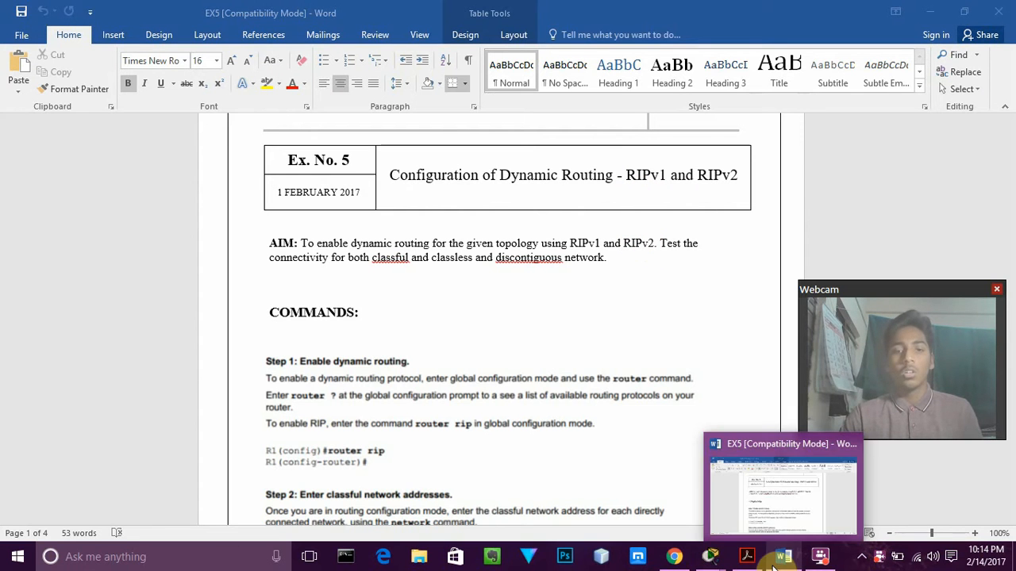
{"action": "mouse_move", "coordinate": [712, 558]}
{"action": "left_click", "coordinate": [649, 510]}
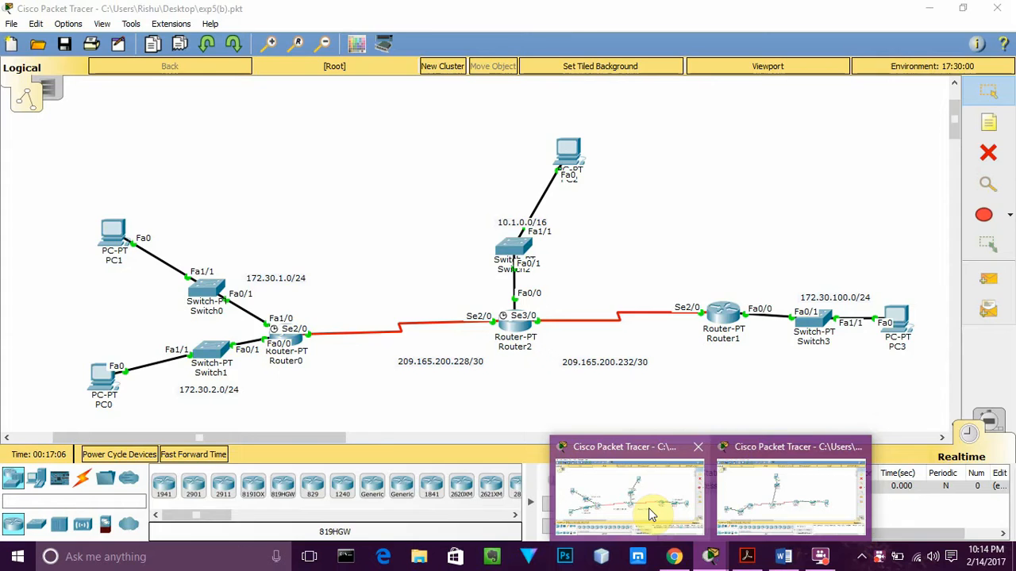
{"action": "left_click", "coordinate": [765, 512]}
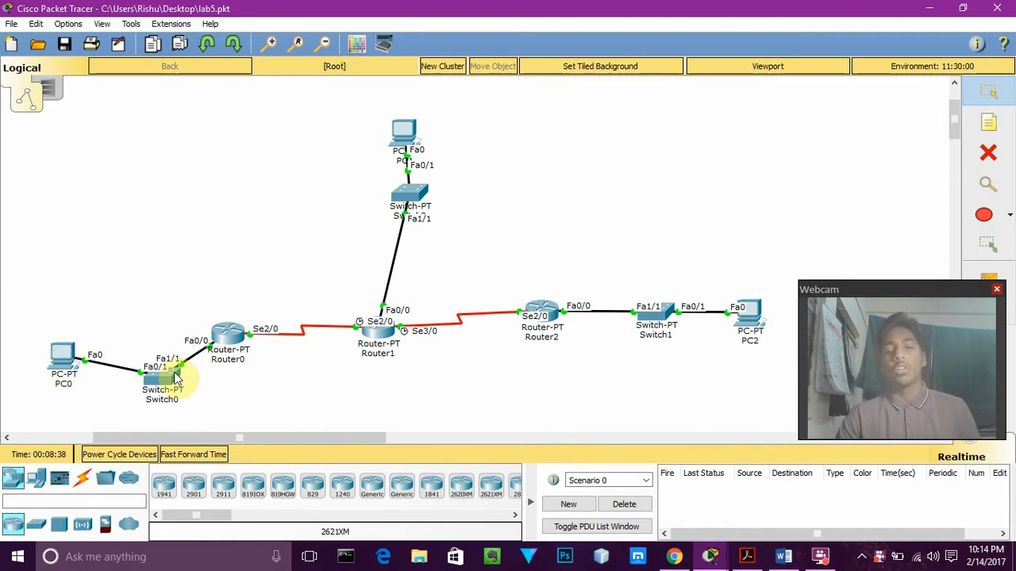
Review PC0's IP configuration, including its address, subnet mask and default gateway, and close its window
{"action": "mouse_move", "coordinate": [177, 378]}
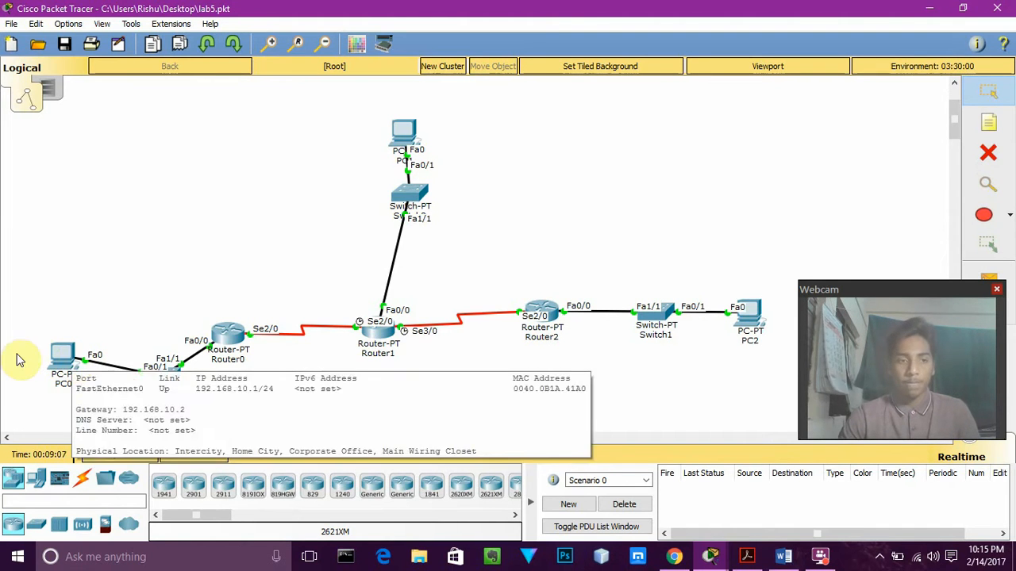
{"action": "left_click", "coordinate": [66, 357]}
{"action": "left_click", "coordinate": [265, 226]}
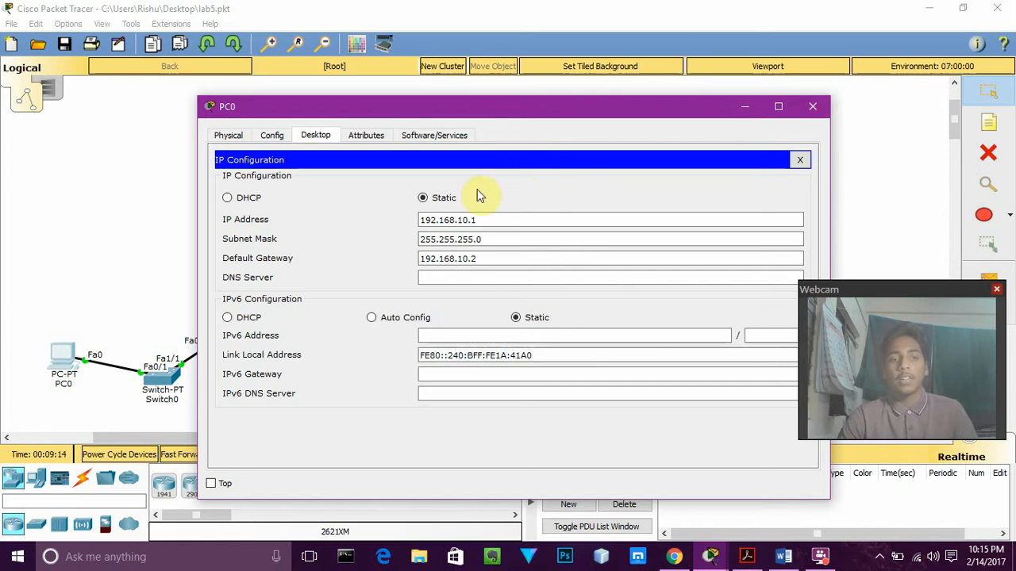
{"action": "left_click", "coordinate": [805, 106]}
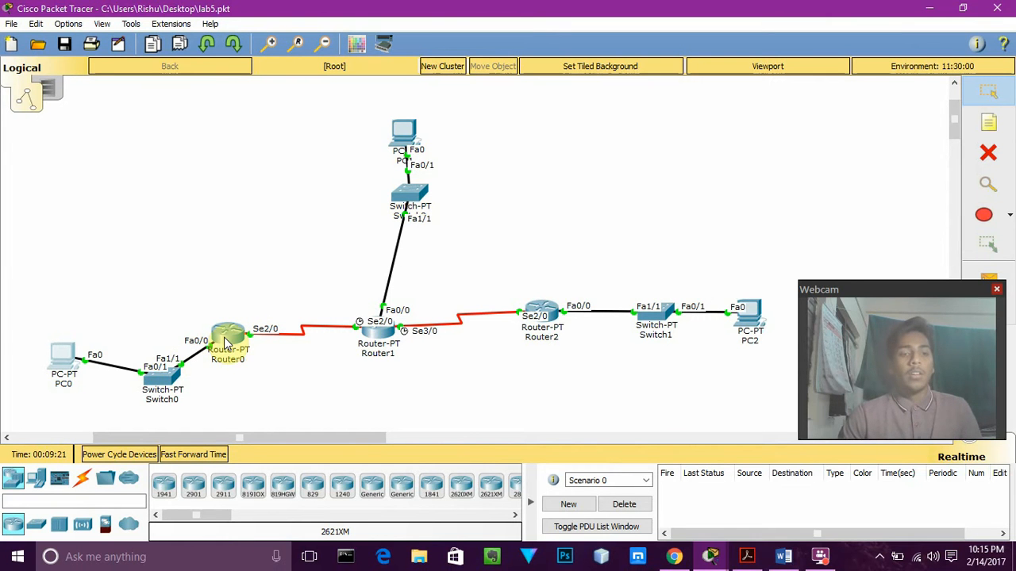
Open Router0's command-line interface and enter global configuration mode with en and conf t
{"action": "mouse_move", "coordinate": [226, 343]}
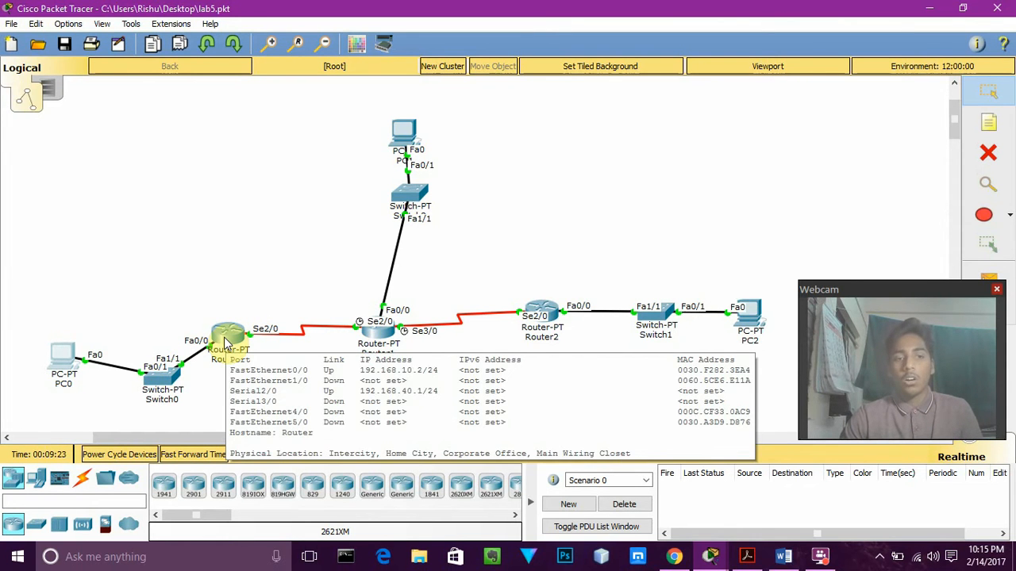
{"action": "left_click", "coordinate": [227, 340]}
{"action": "left_click", "coordinate": [424, 136]}
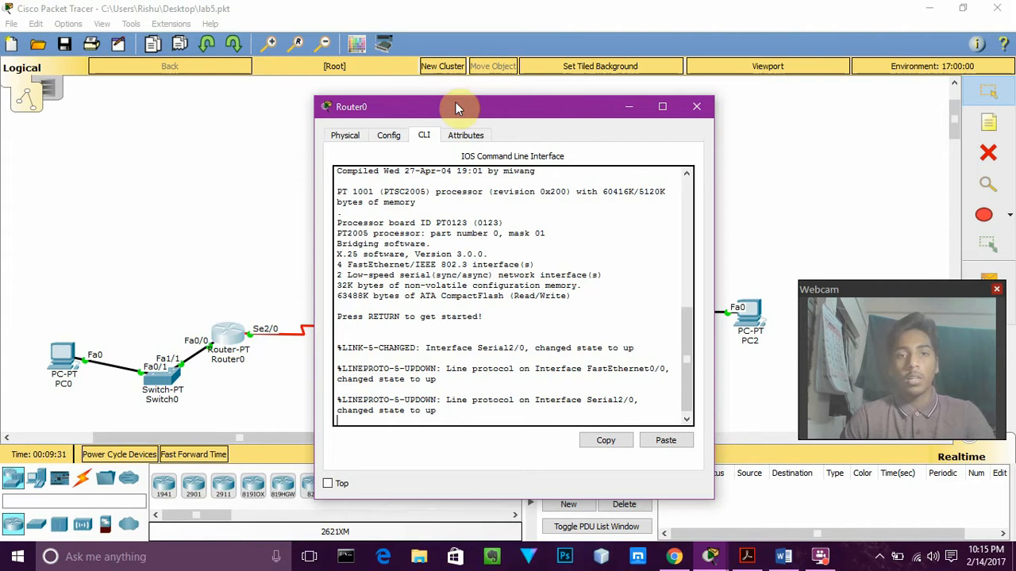
{"action": "mouse_move", "coordinate": [455, 104]}
{"action": "left_mouse_down"}
{"action": "mouse_move", "coordinate": [671, 117]}
{"action": "mouse_move", "coordinate": [703, 109]}
{"action": "mouse_move", "coordinate": [513, 122]}
{"action": "mouse_move", "coordinate": [445, 106]}
{"action": "left_mouse_up"}
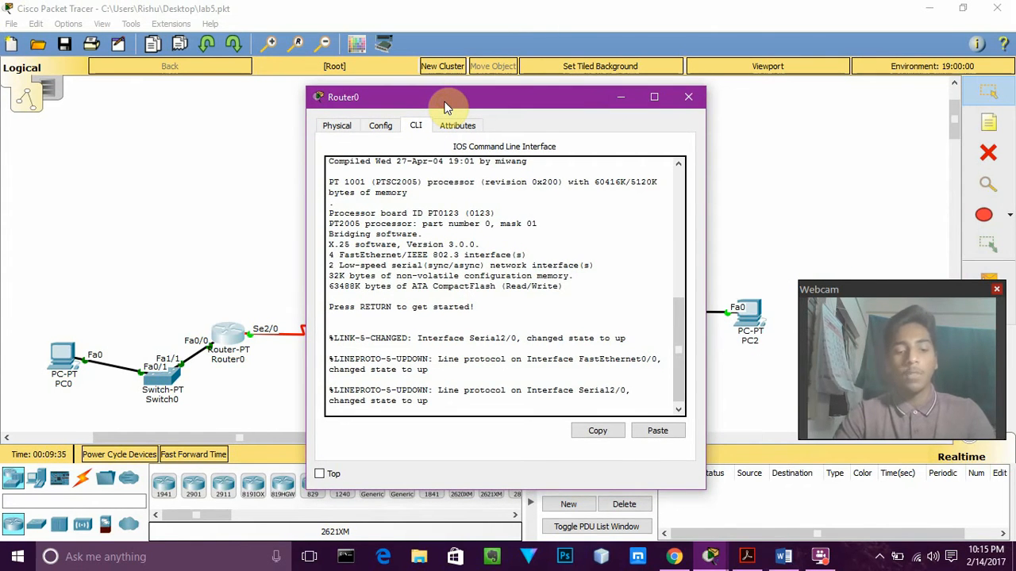
{"action": "key", "text": "Return"}
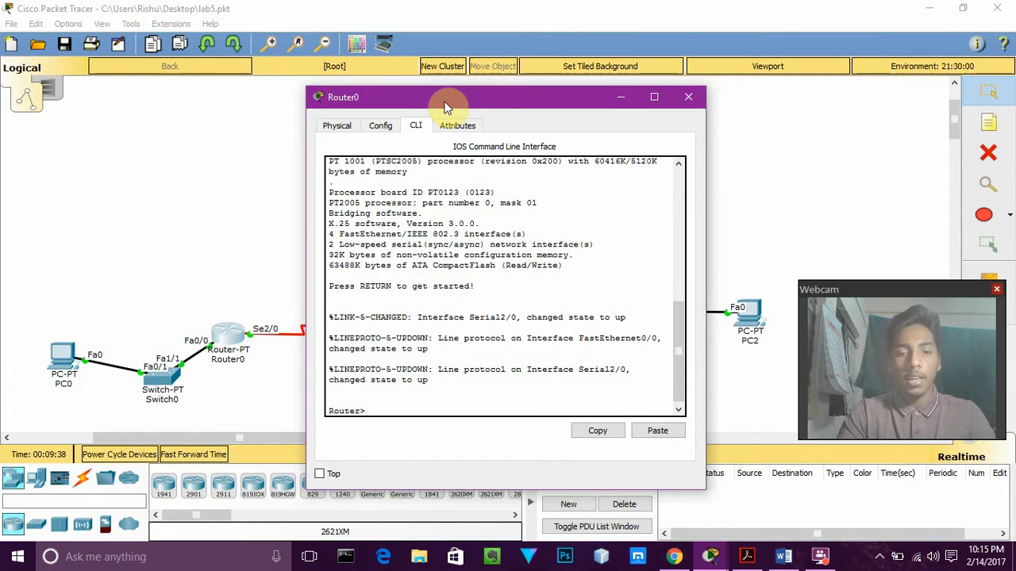
{"action": "type", "text": "en"}
{"action": "key", "text": "Return"}
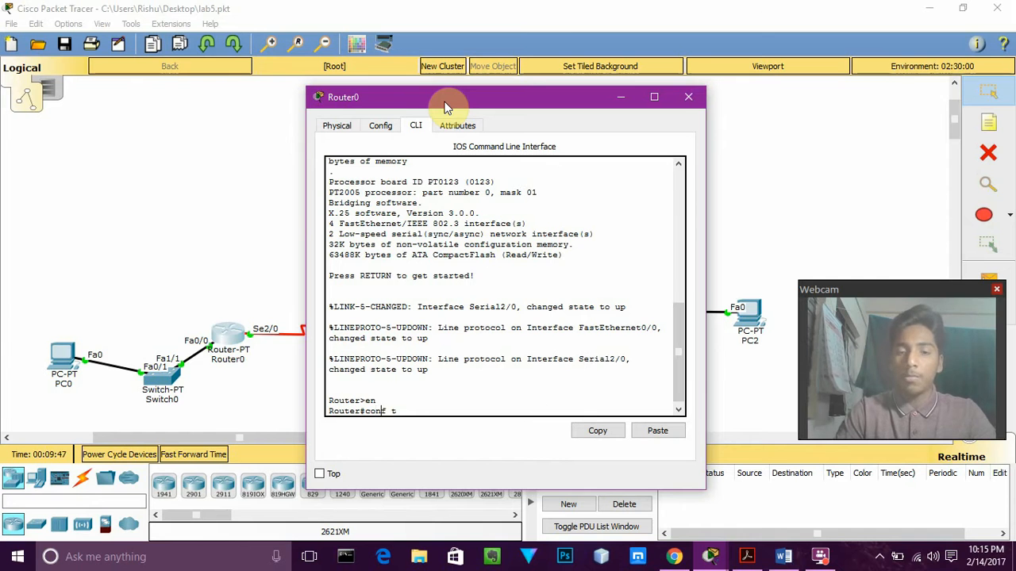
{"action": "key", "text": "Return"}
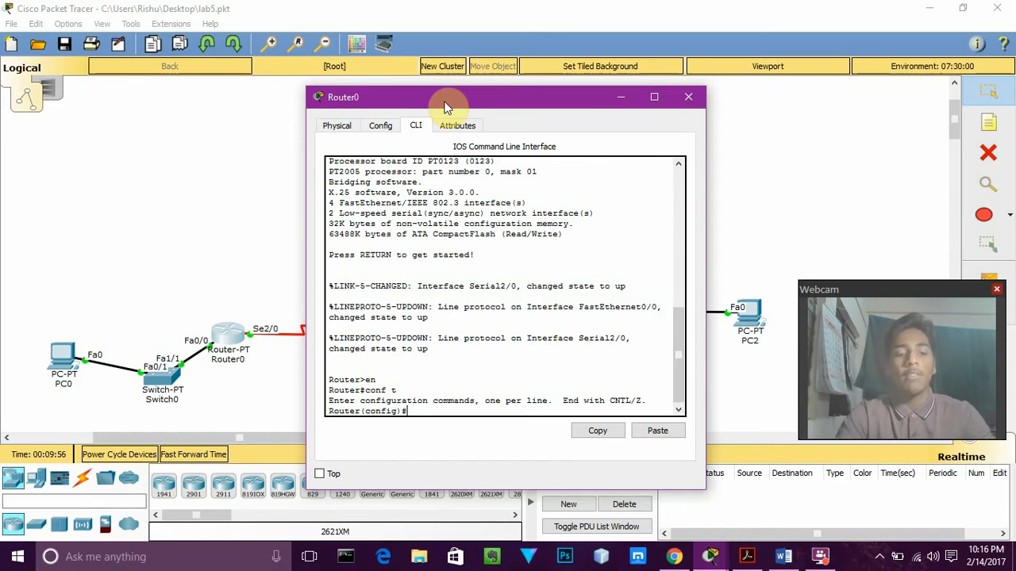
Enable RIP on Router0 with router rip and add the network statement for 192.168.1.0
{"action": "type", "text": "router rip"}
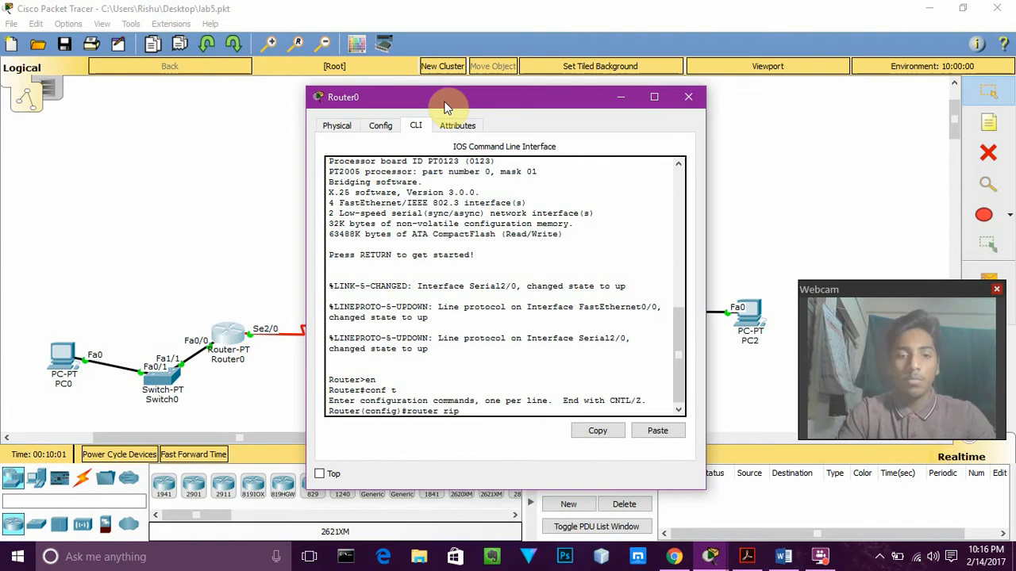
{"action": "key", "text": "Return"}
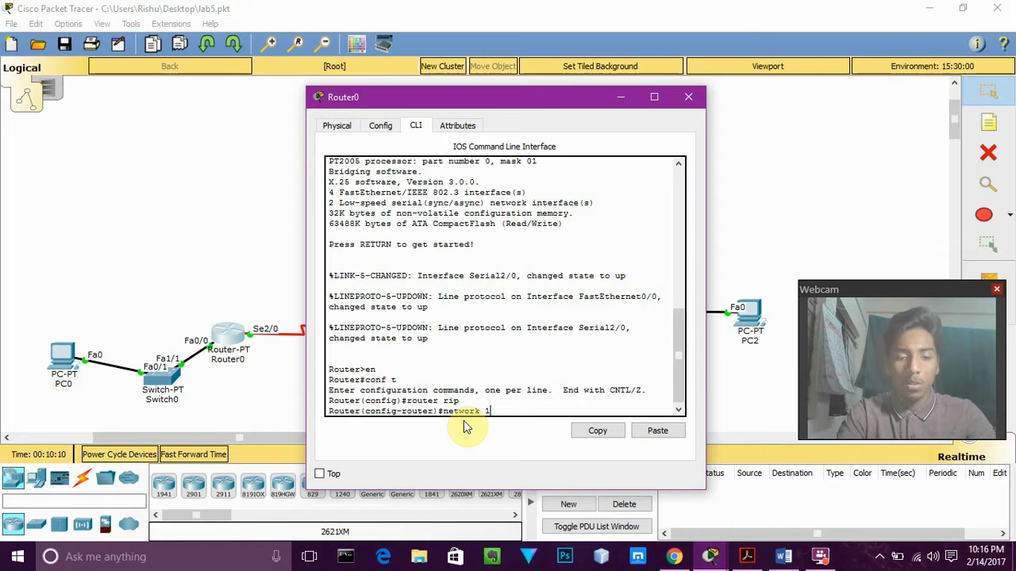
{"action": "type", "text": "92.1"}
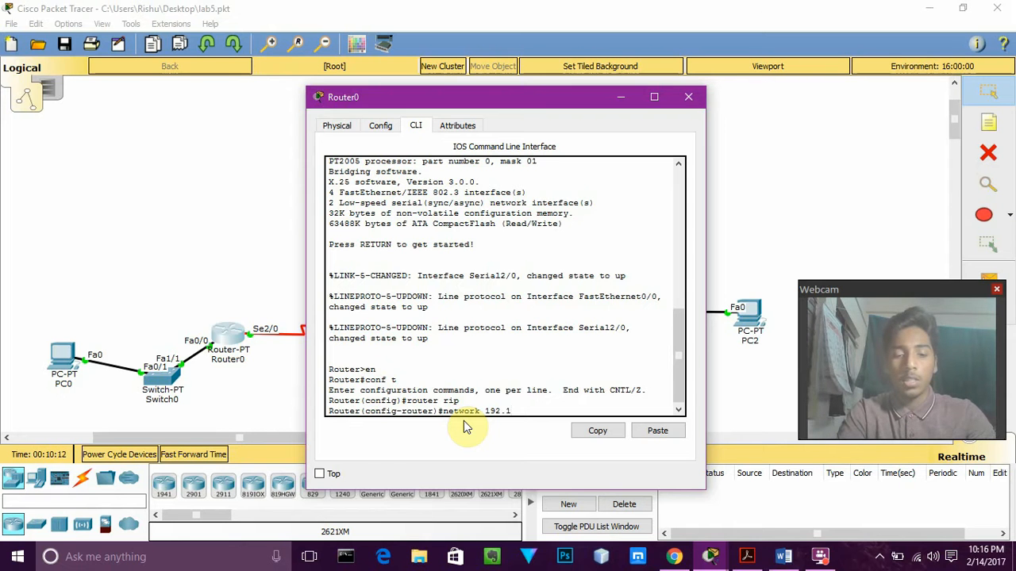
{"action": "type", "text": "68.1."}
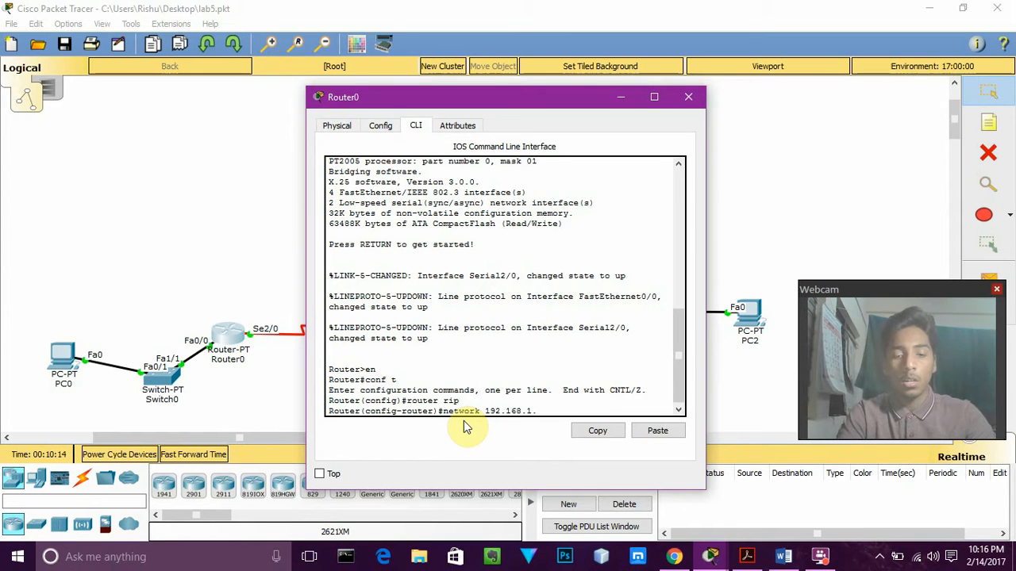
{"action": "type", "text": "0"}
{"action": "key", "text": "Return"}
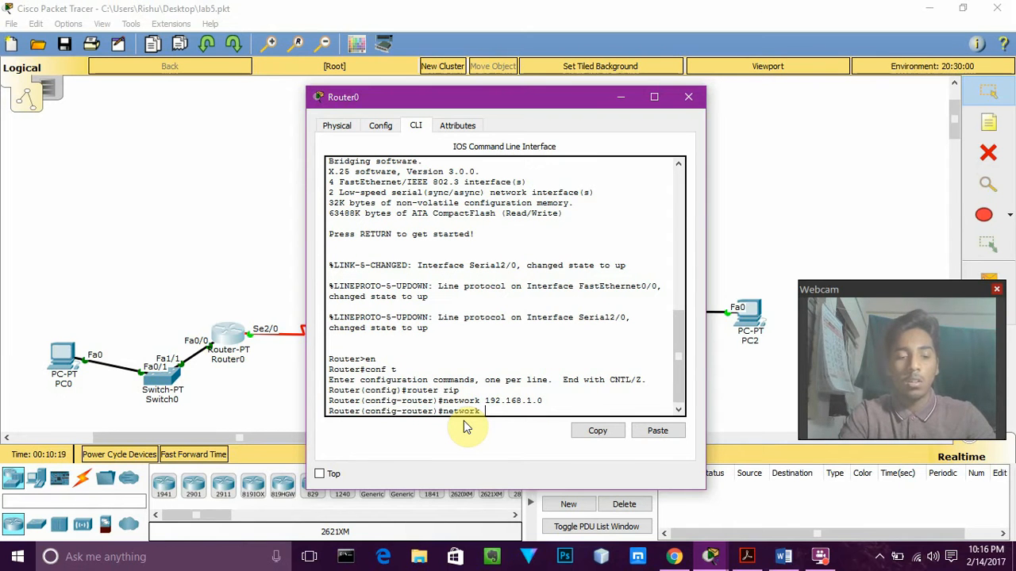
Write a second RIP network statement for 192.168.2.0 on Router0 and close the router's window
{"action": "type", "text": "network 192.1"}
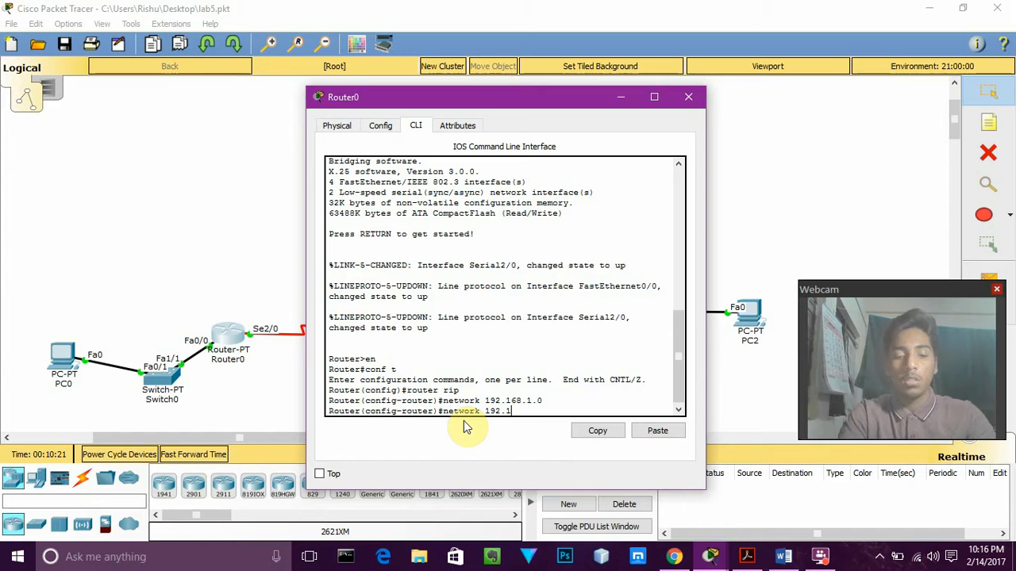
{"action": "type", "text": "68.1"}
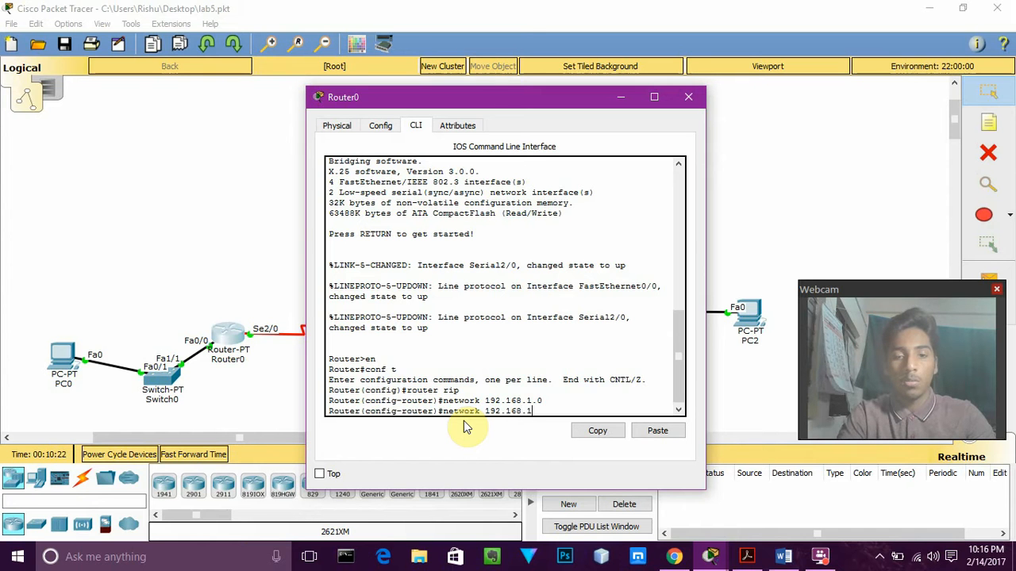
{"action": "key", "text": "BackSpace"}
{"action": "type", "text": "2.0"}
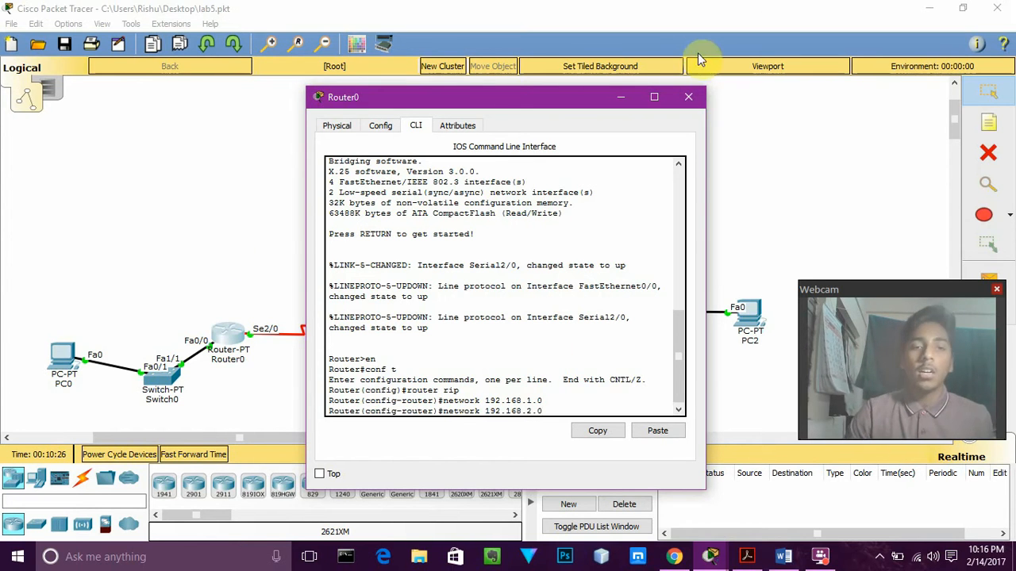
{"action": "left_click_drag", "start_coordinate": [544, 96], "coordinate": [746, 297]}
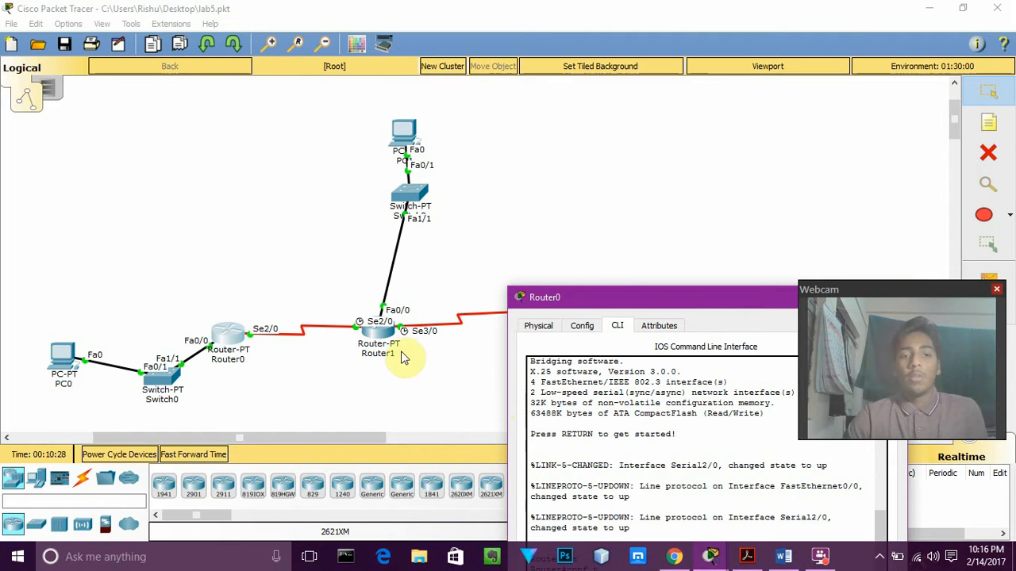
{"action": "left_click_drag", "start_coordinate": [618, 300], "coordinate": [601, 126]}
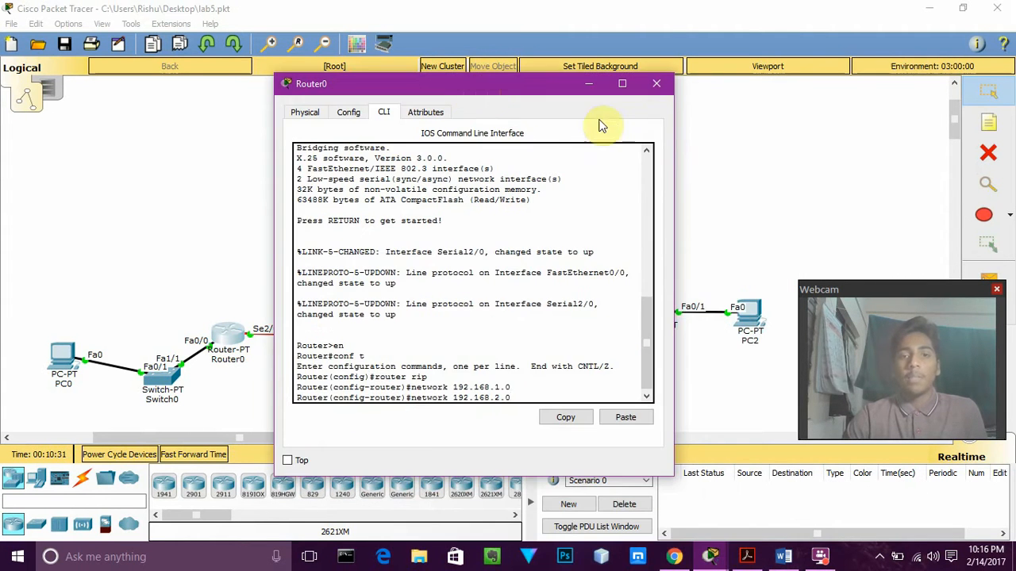
{"action": "left_click", "coordinate": [656, 86]}
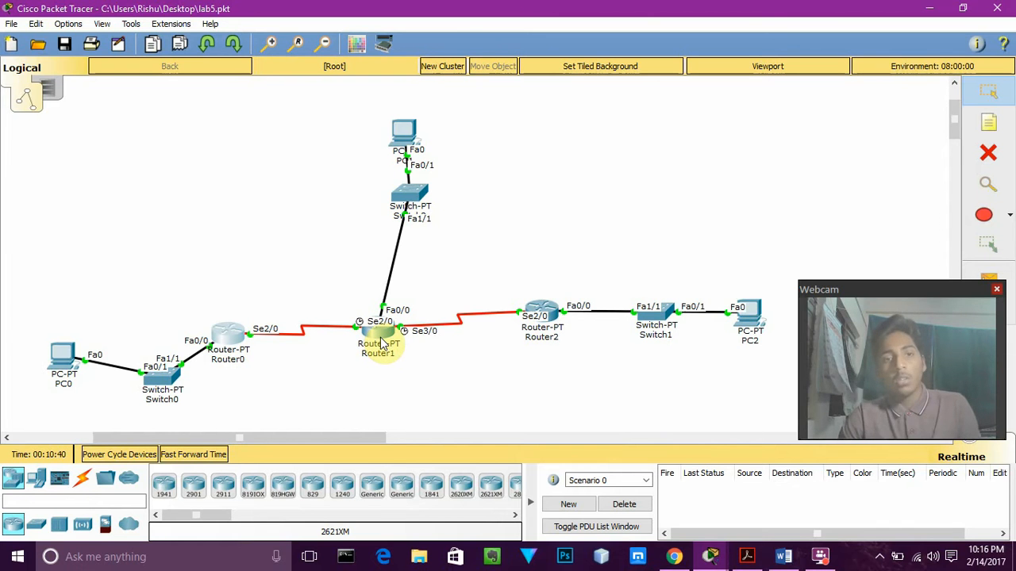
Send a simple PDU from PC0 to PC2 to test connectivity across the routers
{"action": "mouse_move", "coordinate": [382, 341]}
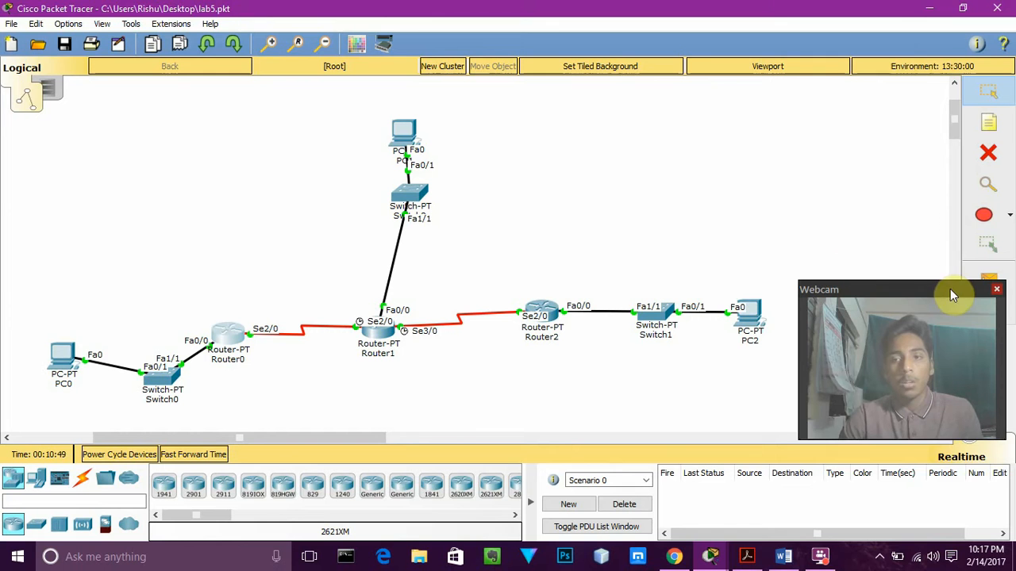
{"action": "left_click_drag", "start_coordinate": [952, 289], "coordinate": [946, 341]}
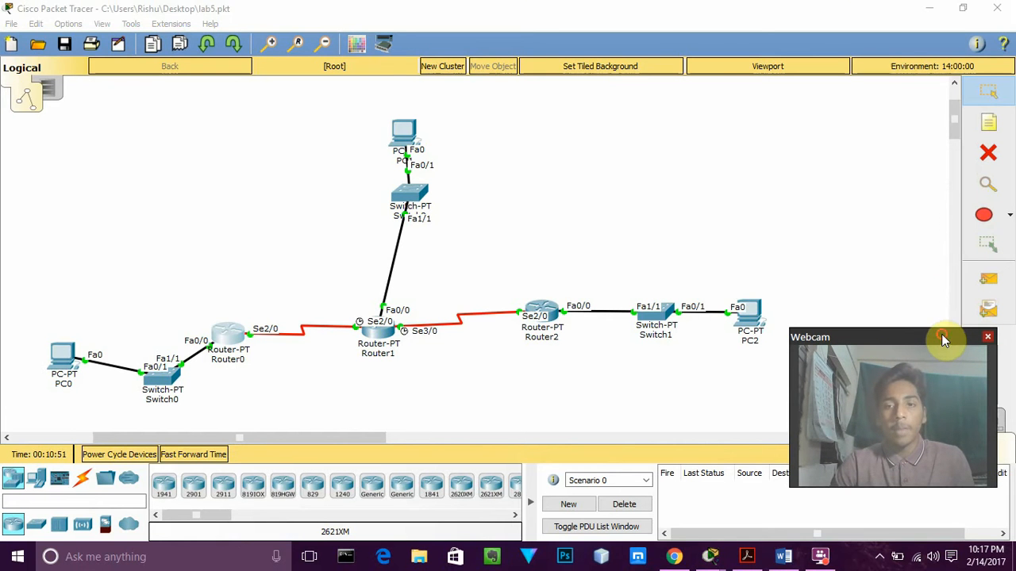
{"action": "left_click", "coordinate": [986, 283]}
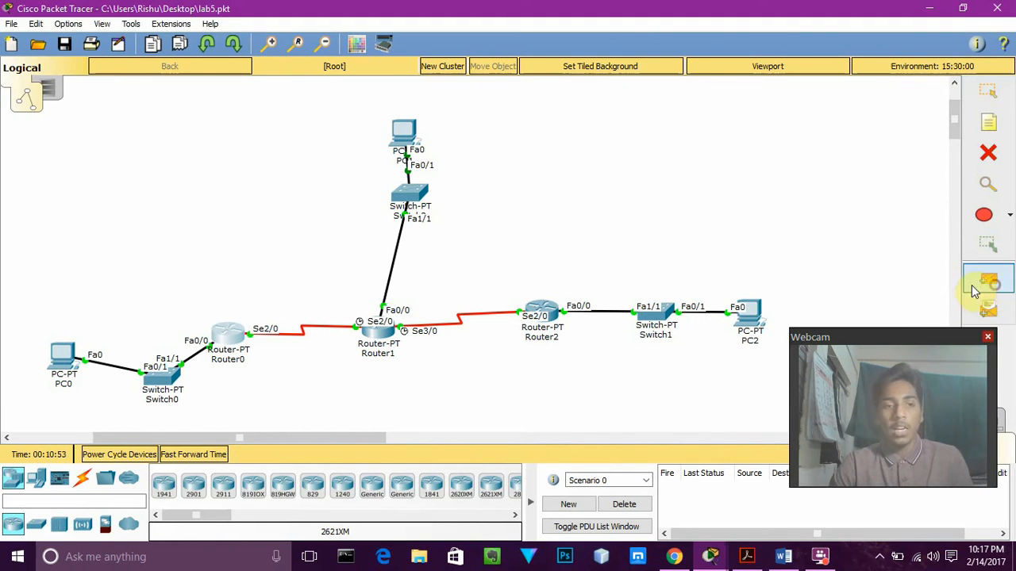
{"action": "left_click", "coordinate": [65, 361]}
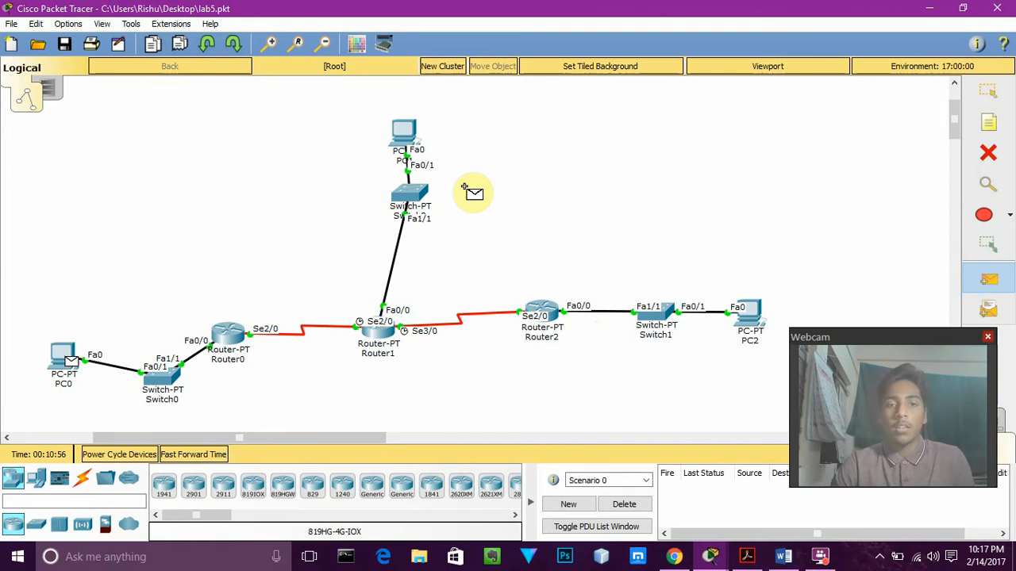
{"action": "left_click", "coordinate": [748, 319]}
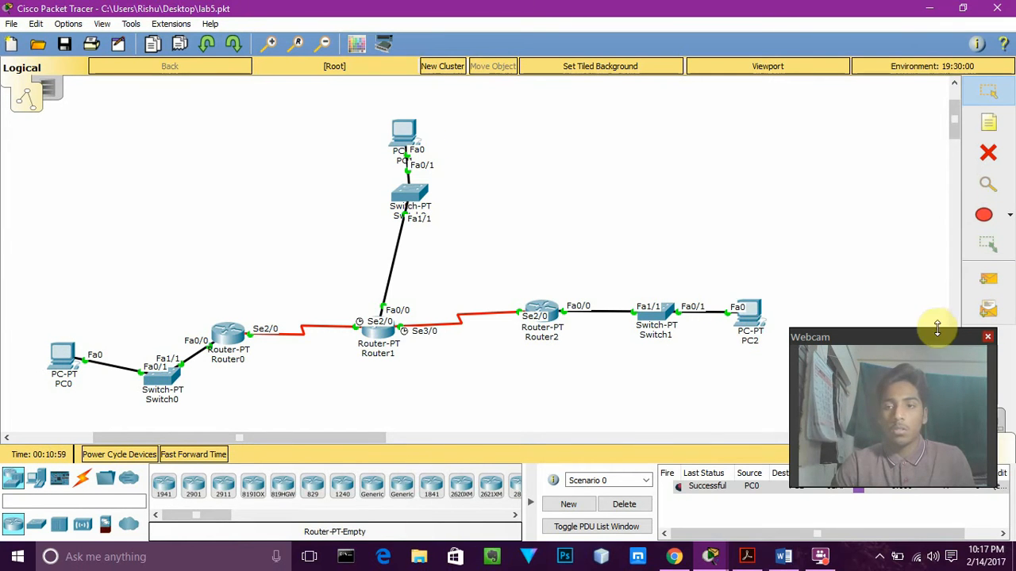
Switch to simulation mode and filter the visible events to ICMP only
{"action": "left_click_drag", "start_coordinate": [913, 339], "coordinate": [705, 340]}
{"action": "left_click", "coordinate": [988, 422]}
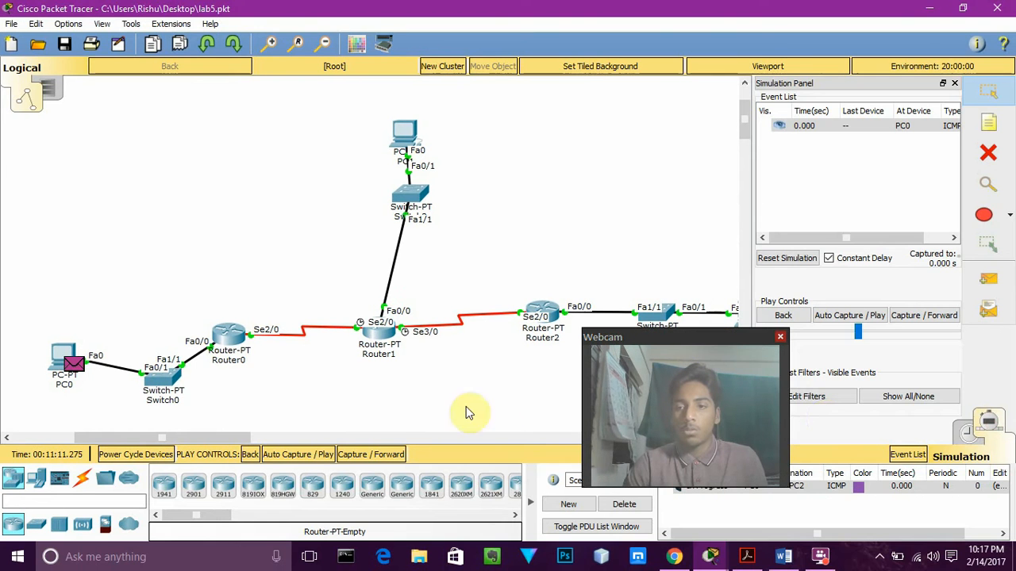
{"action": "left_click", "coordinate": [900, 403]}
{"action": "left_click_drag", "start_coordinate": [733, 342], "coordinate": [669, 332]}
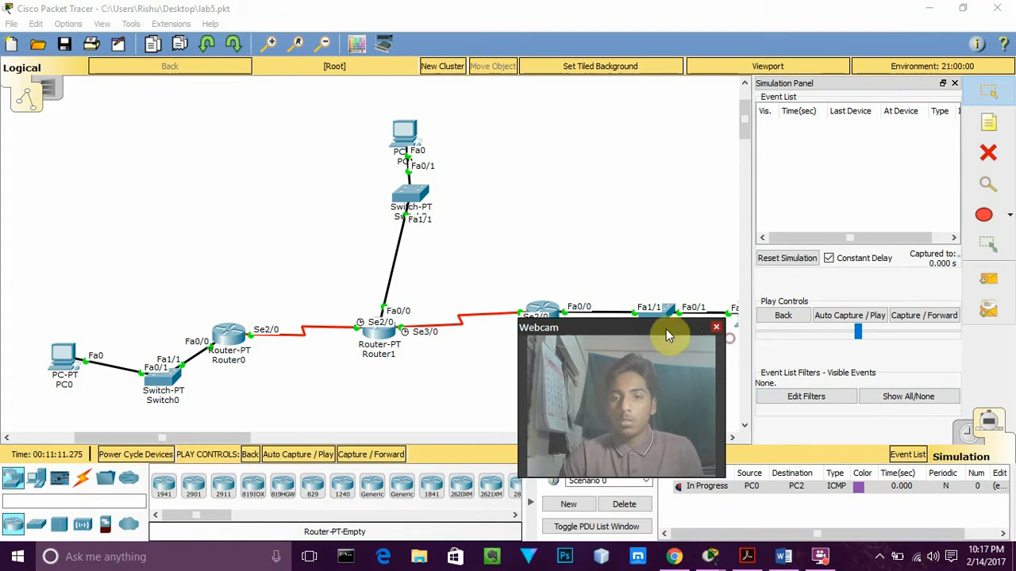
{"action": "left_click", "coordinate": [839, 402]}
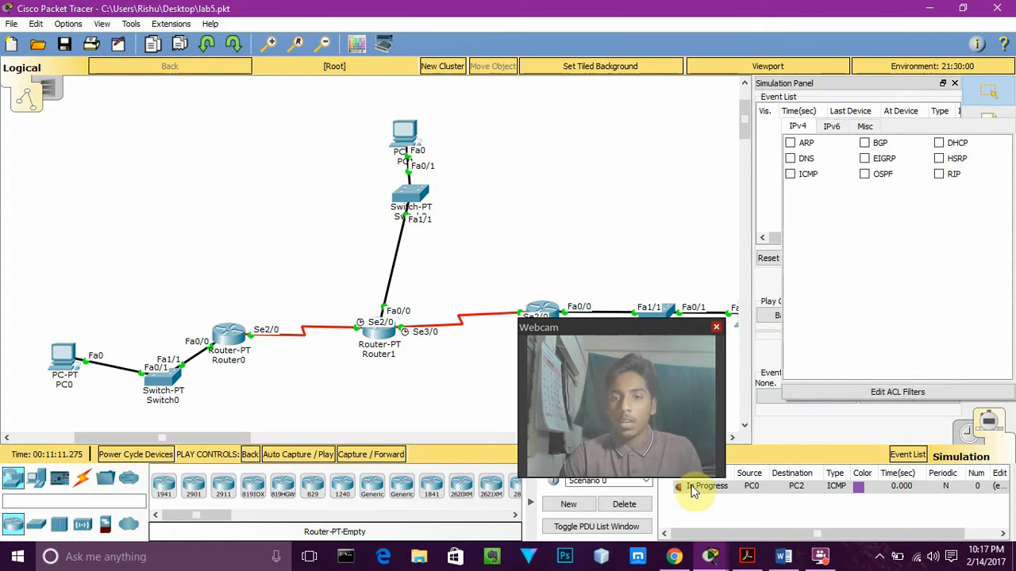
{"action": "left_click", "coordinate": [790, 173]}
{"action": "left_click", "coordinate": [769, 361]}
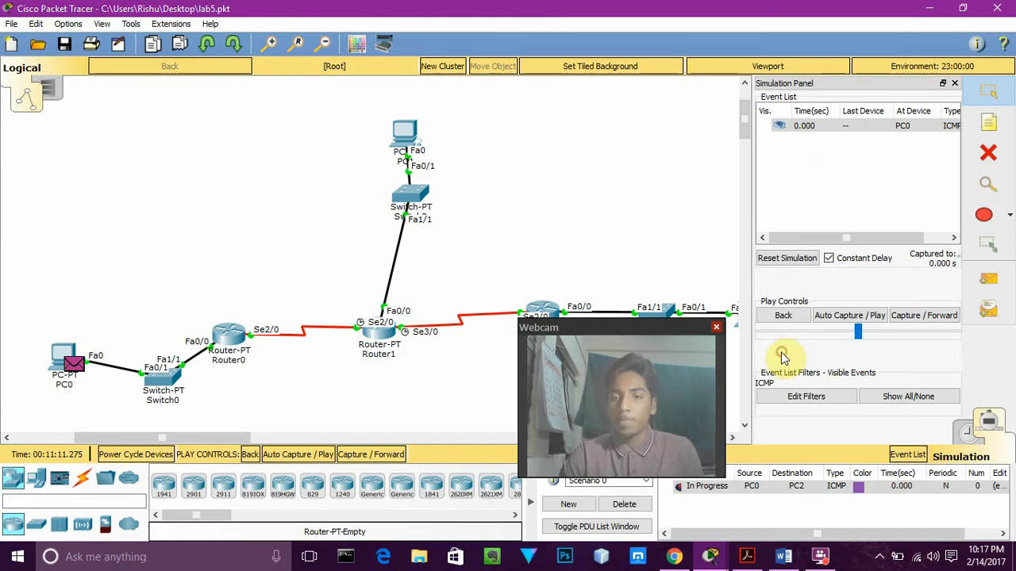
Run the simulation with automatic capture, pausing and resuming it to follow the ICMP packet from PC0
{"action": "left_click_drag", "start_coordinate": [670, 343], "coordinate": [811, 361]}
{"action": "left_click", "coordinate": [839, 316]}
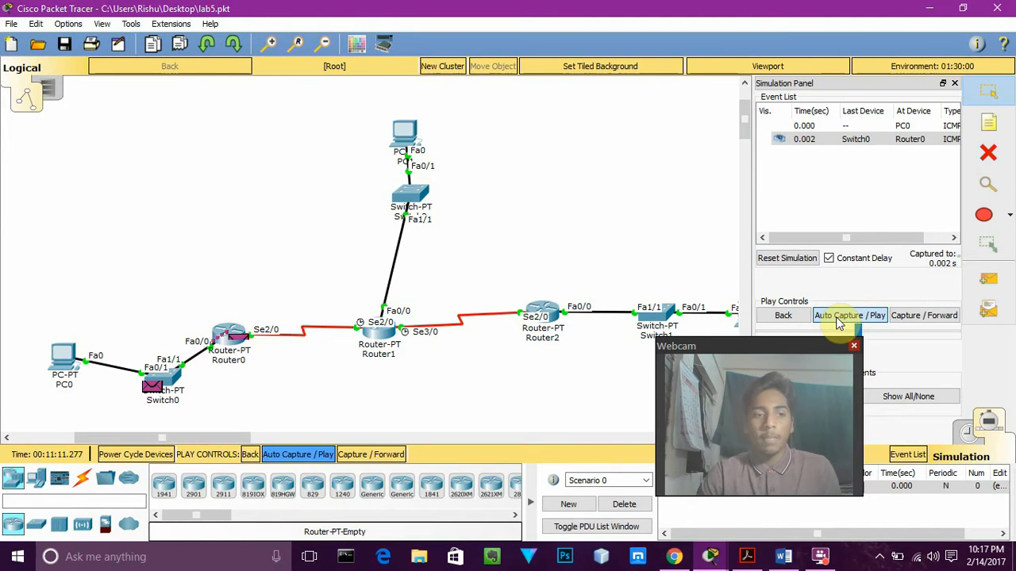
{"action": "left_click", "coordinate": [839, 316]}
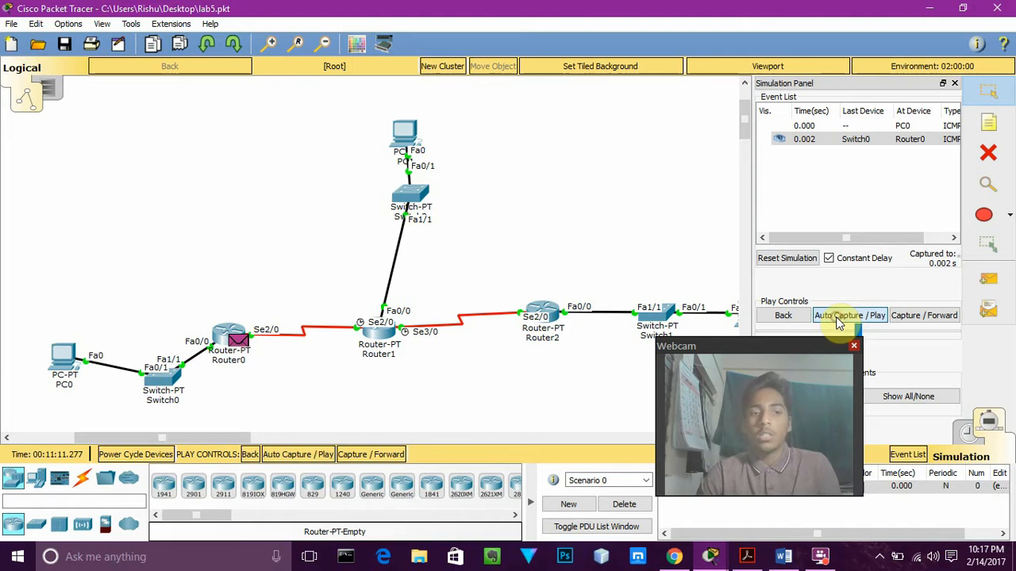
{"action": "left_click", "coordinate": [841, 315]}
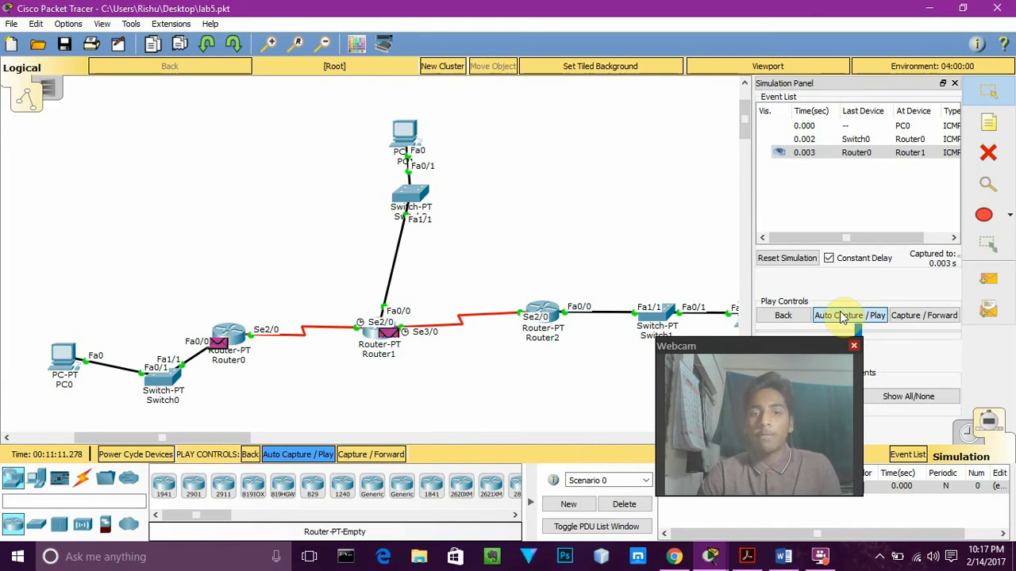
Continue automatic capture in short runs until the ICMP packet reaches PC2 and its reply returns to PC0
{"action": "left_click", "coordinate": [841, 315]}
{"action": "left_click", "coordinate": [841, 315]}
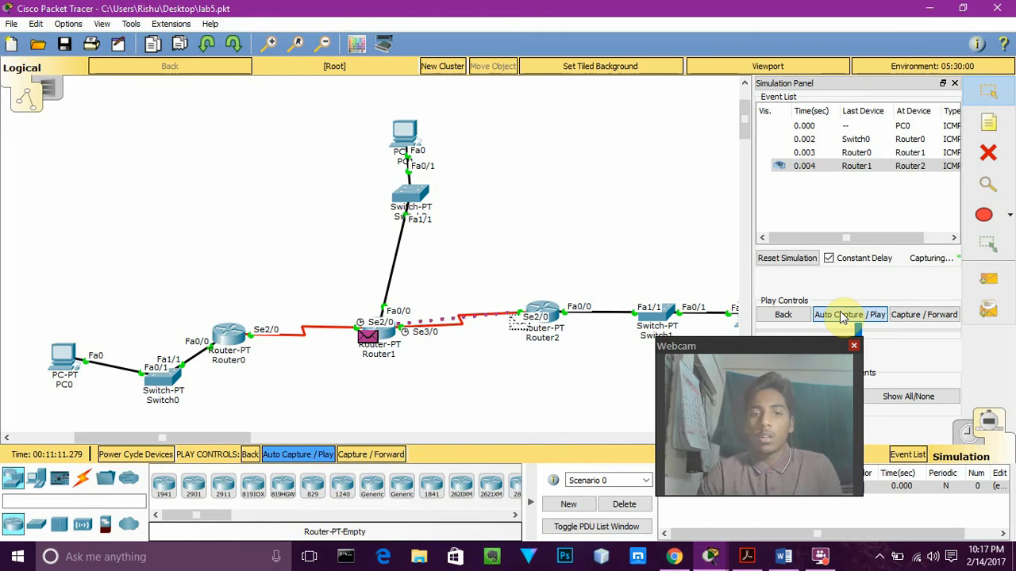
{"action": "left_click", "coordinate": [841, 315]}
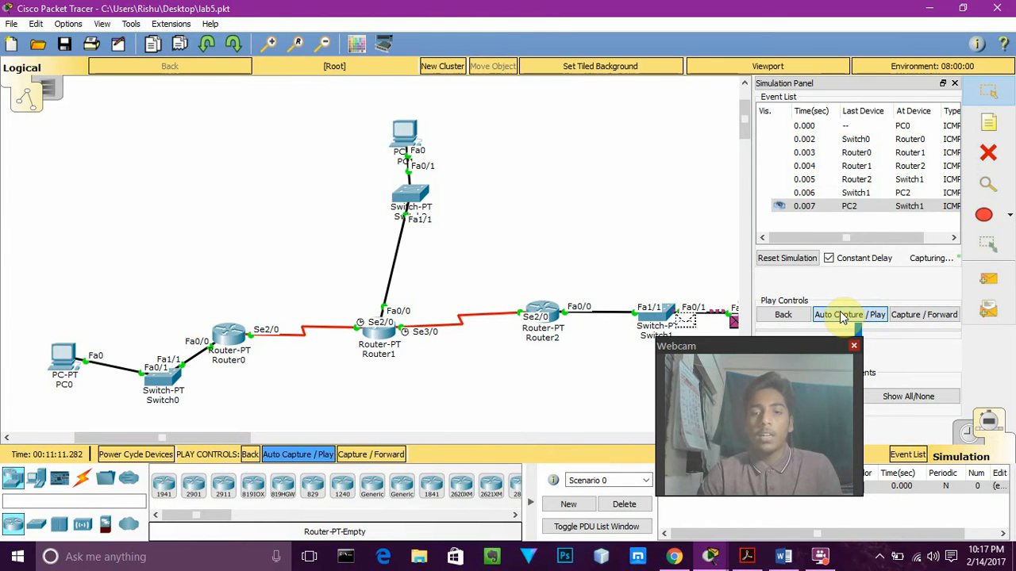
{"action": "left_click", "coordinate": [841, 316]}
{"action": "left_click", "coordinate": [841, 315]}
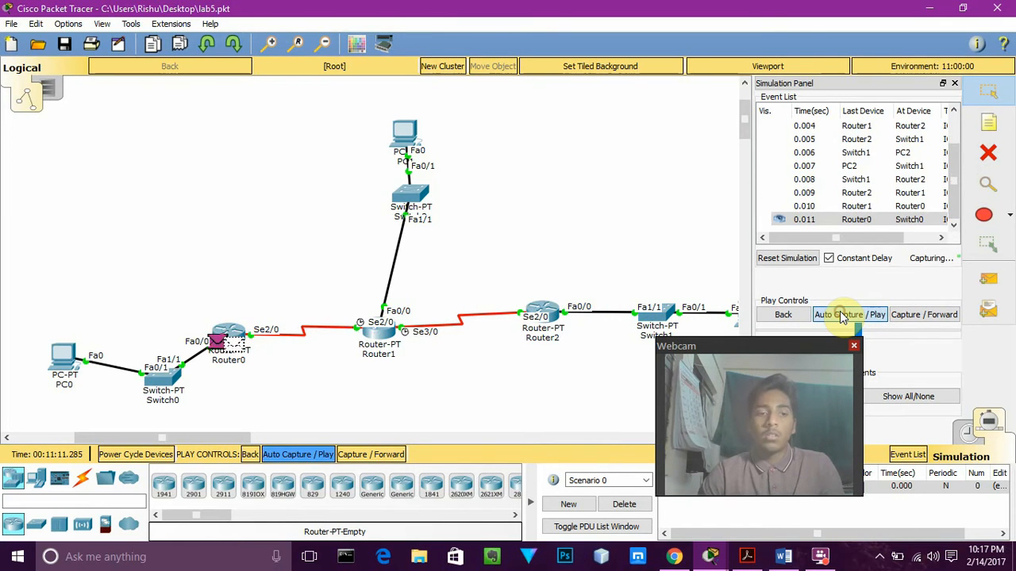
{"action": "left_click", "coordinate": [841, 315]}
{"action": "left_click", "coordinate": [841, 315]}
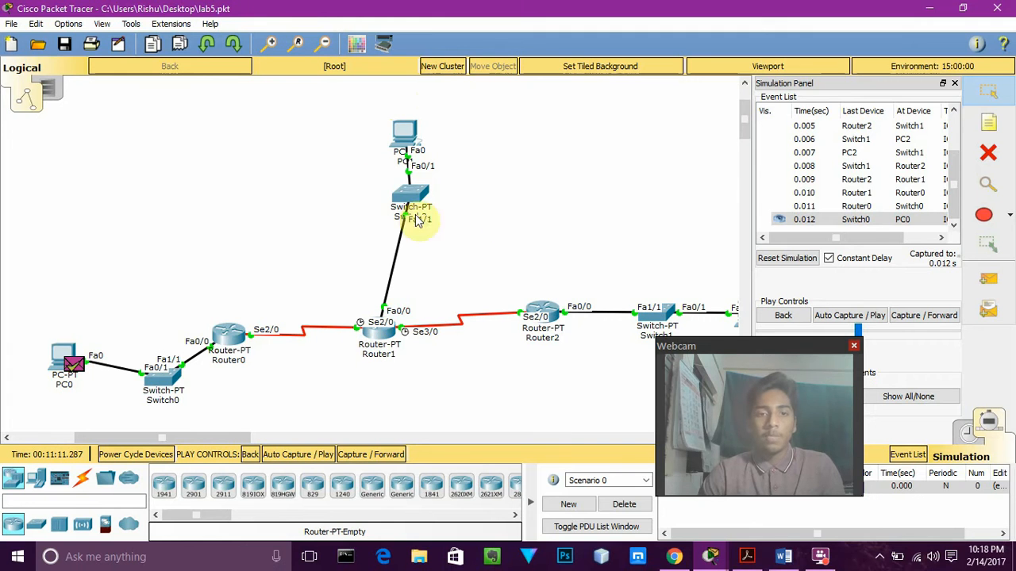
Switch to the exp5(b).pkt topology and review PC1's IP configuration
{"action": "mouse_move", "coordinate": [711, 557]}
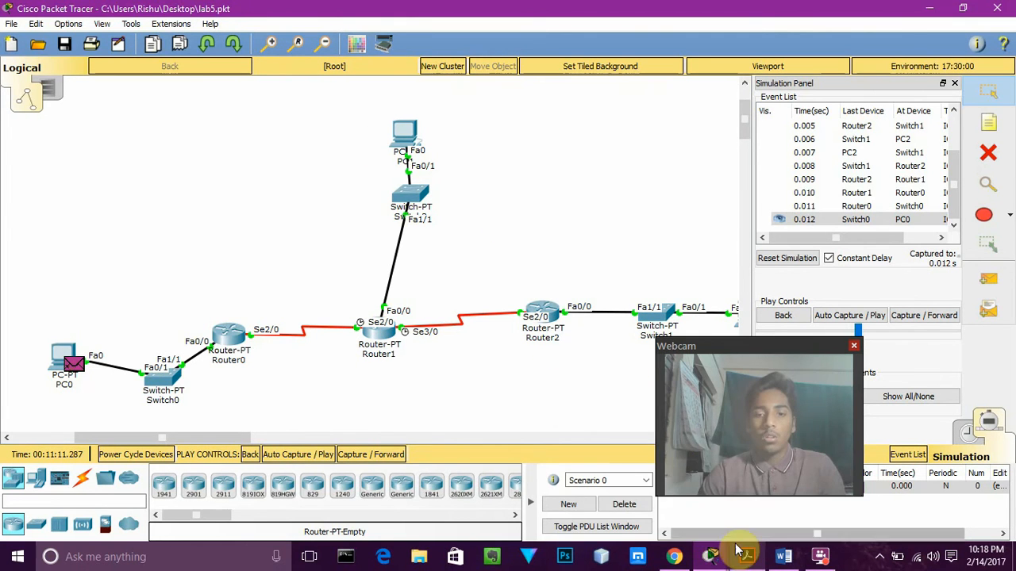
{"action": "left_click", "coordinate": [588, 492]}
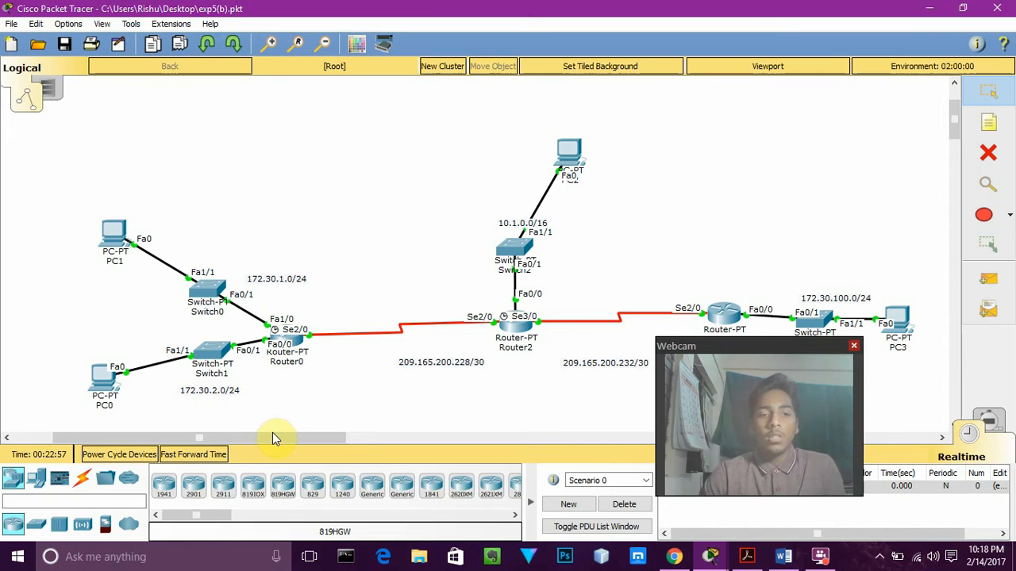
{"action": "left_click_drag", "start_coordinate": [272, 433], "coordinate": [283, 437]}
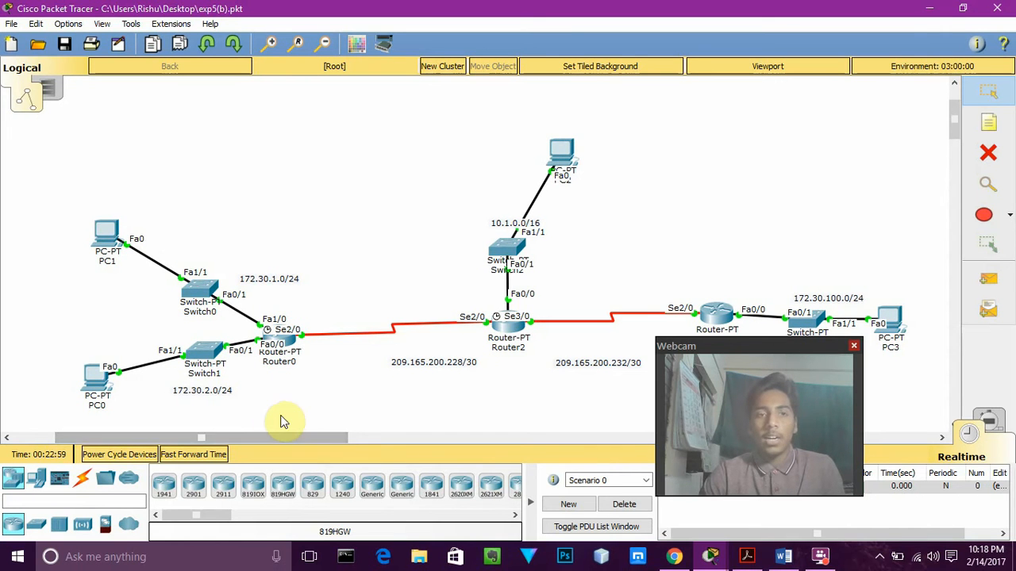
{"action": "left_click", "coordinate": [96, 228]}
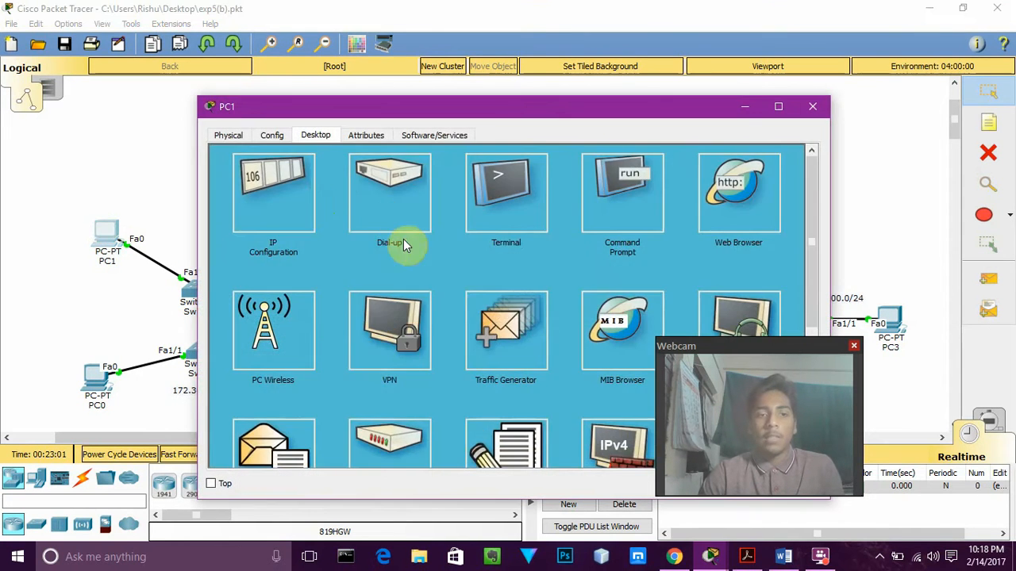
{"action": "left_click", "coordinate": [266, 194]}
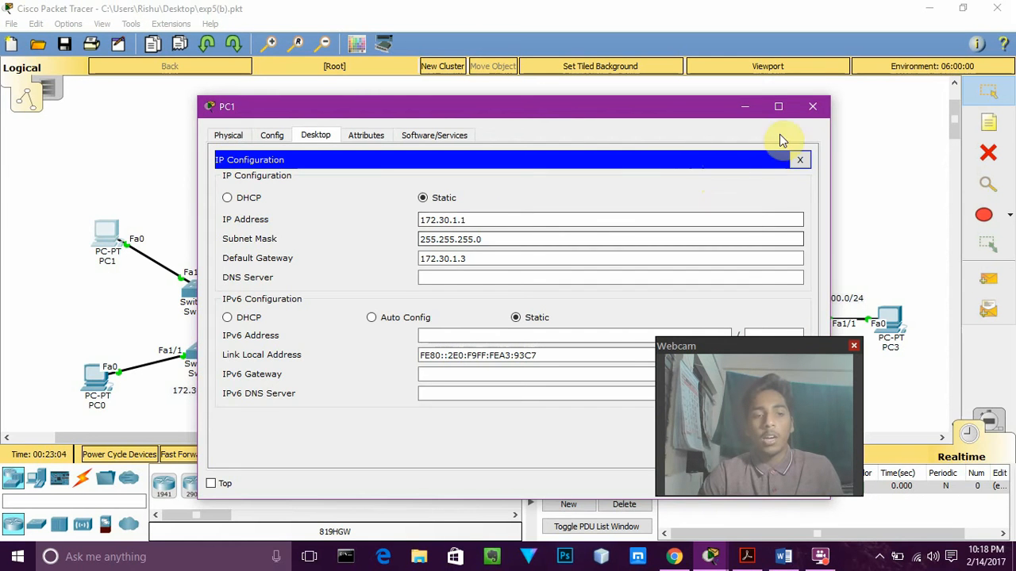
{"action": "left_click", "coordinate": [815, 105]}
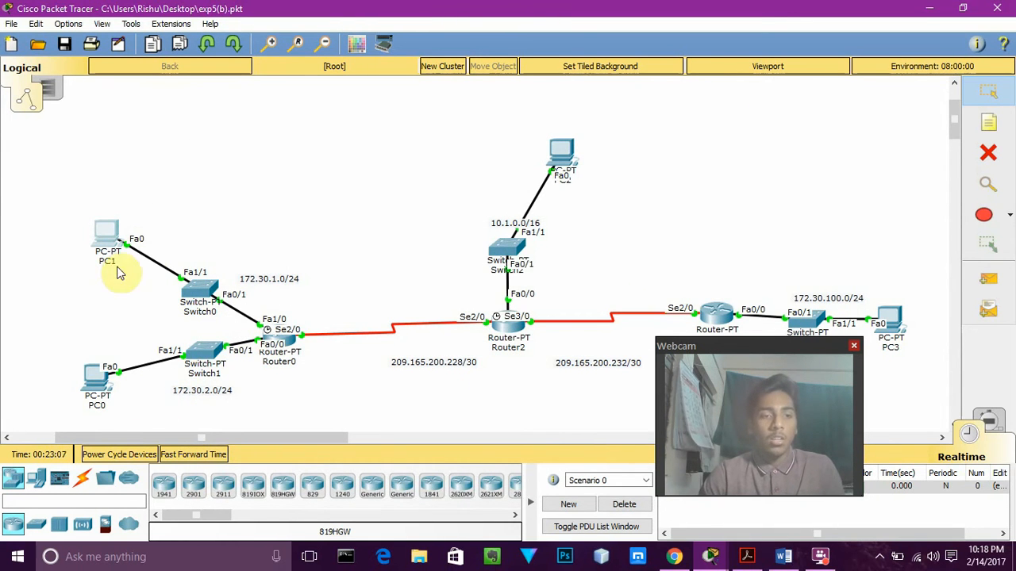
Open Router0's command line and enter global configuration mode with en and conf t
{"action": "left_click", "coordinate": [290, 339]}
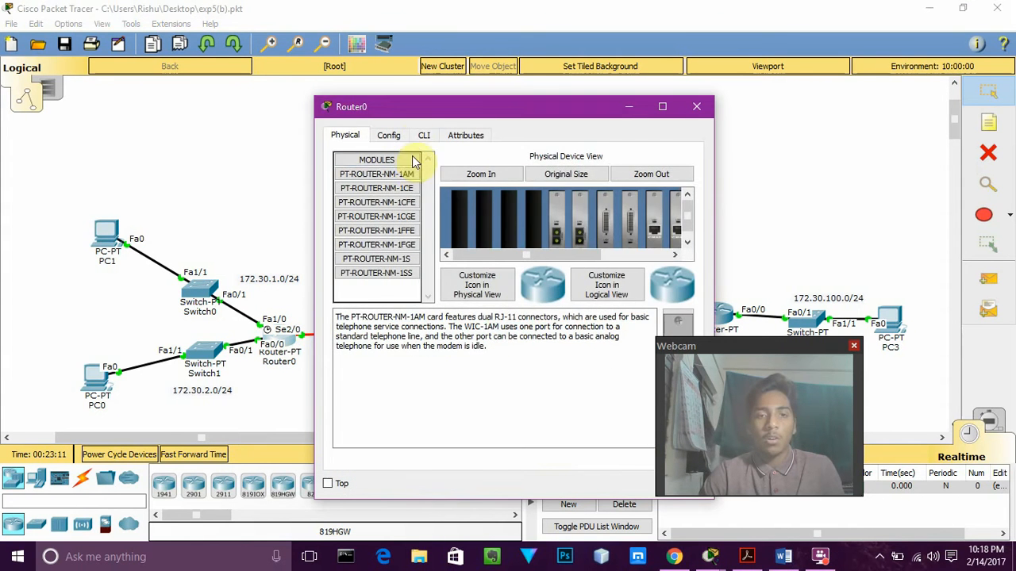
{"action": "left_click", "coordinate": [420, 135]}
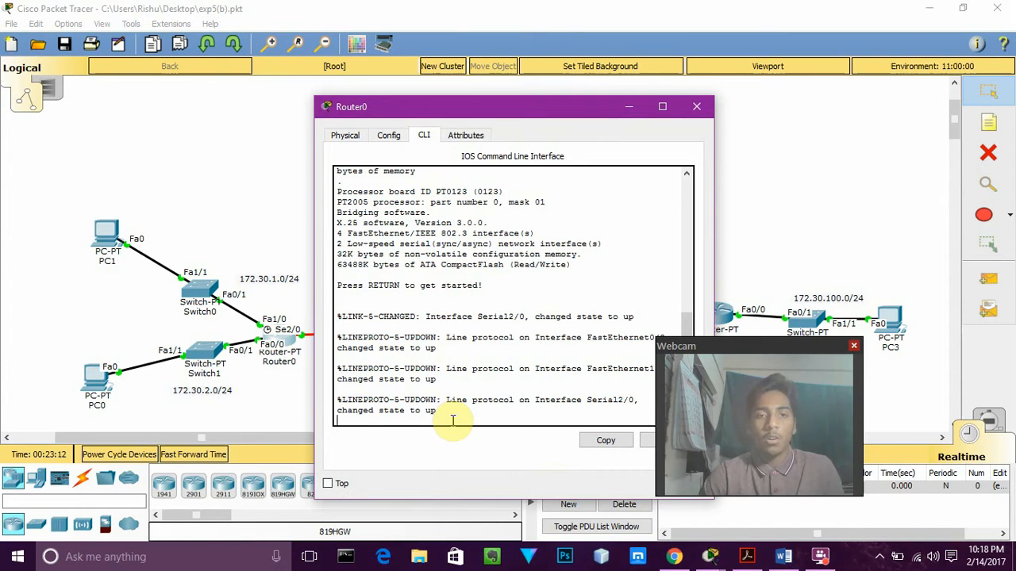
{"action": "key", "text": "Return"}
{"action": "type", "text": "er>e"}
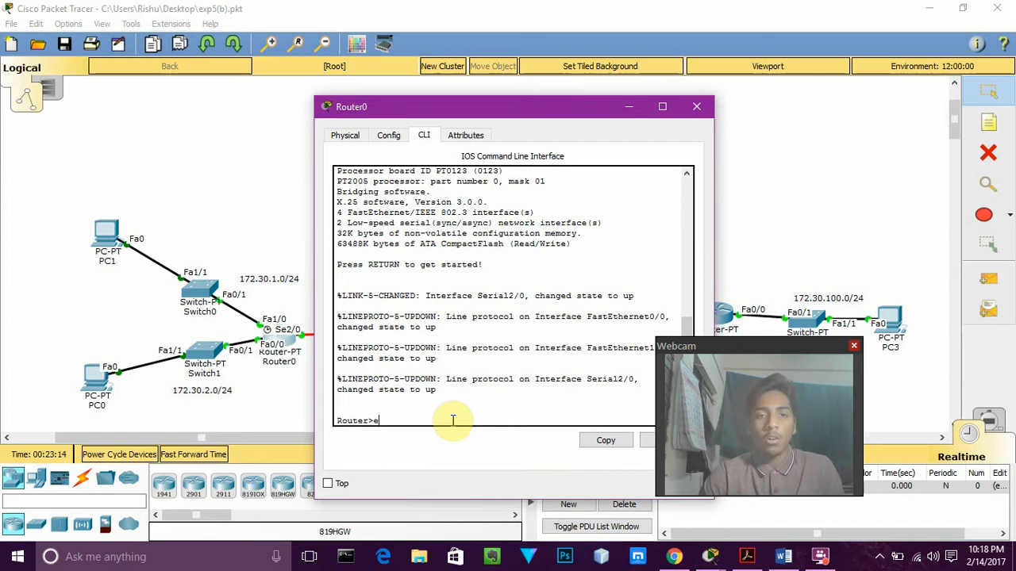
{"action": "type", "text": "n"}
{"action": "key", "text": "Return"}
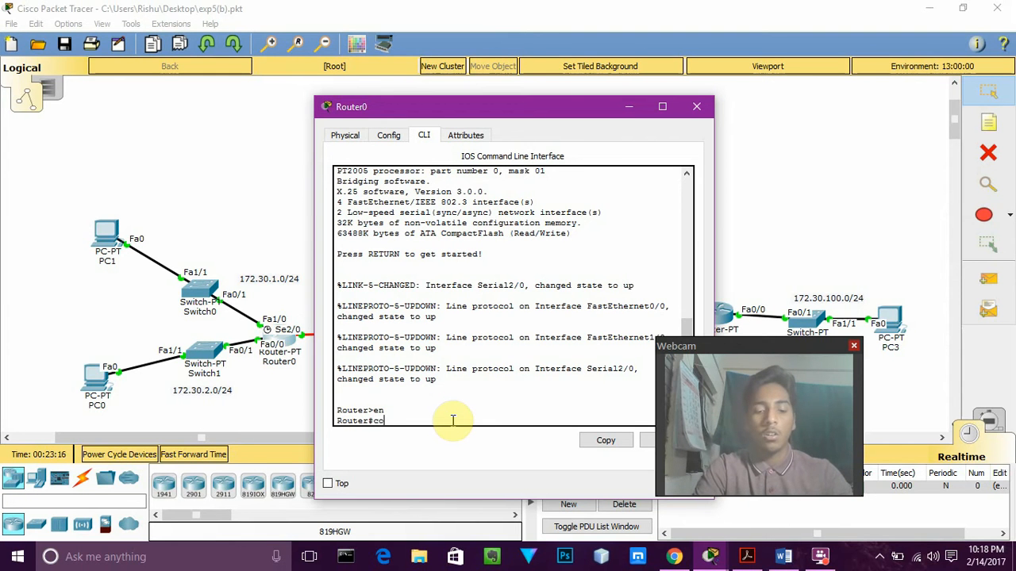
{"action": "type", "text": "conf t"}
{"action": "key", "text": "Return"}
{"action": "key", "text": "Return"}
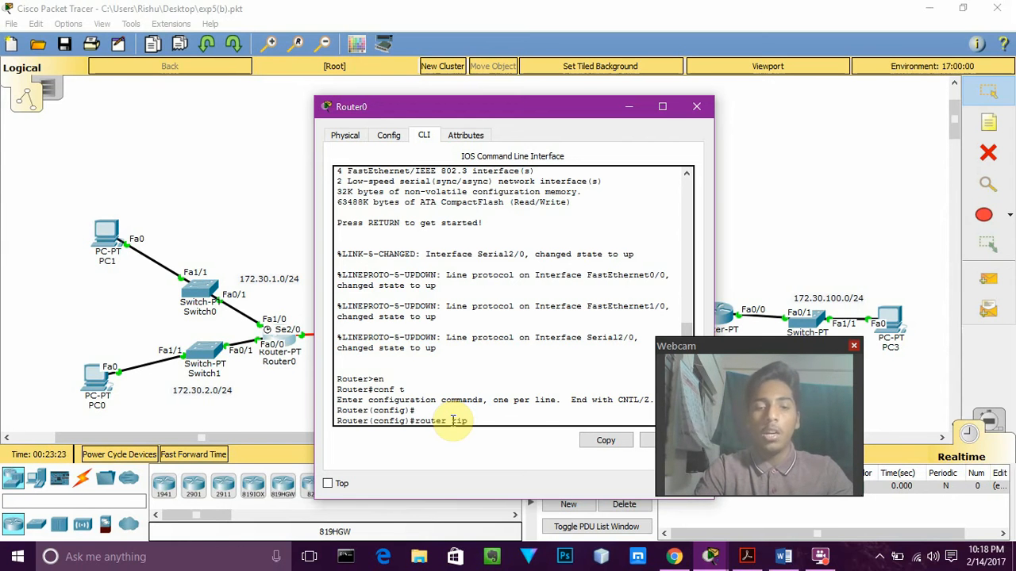
Enable RIP version 2 on Router0, write network statements for 192.168.1.0 and 192.168.2.0, and close the router's window
{"action": "type", "text": "router rip"}
{"action": "key", "text": "Return"}
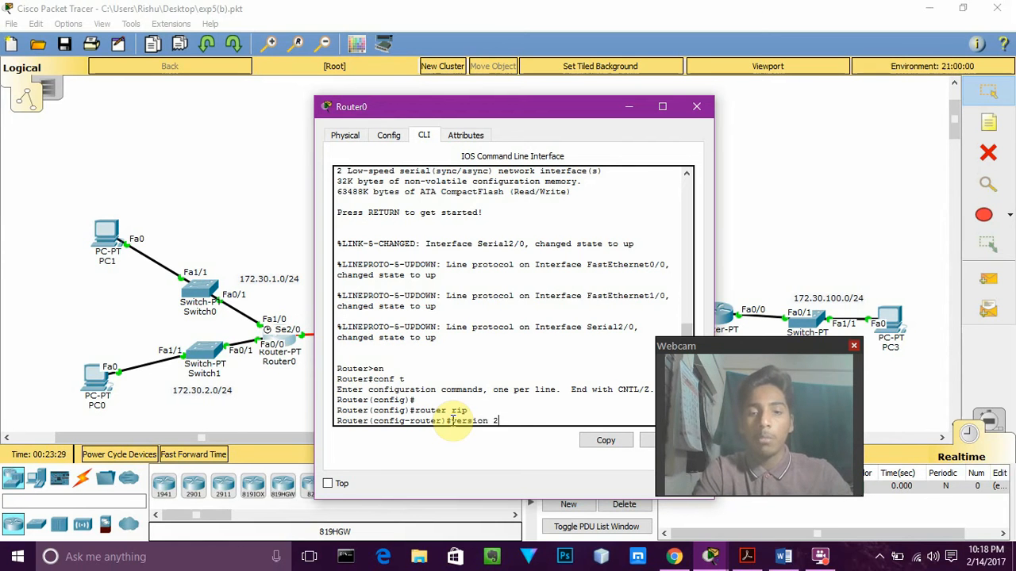
{"action": "key", "text": "Return"}
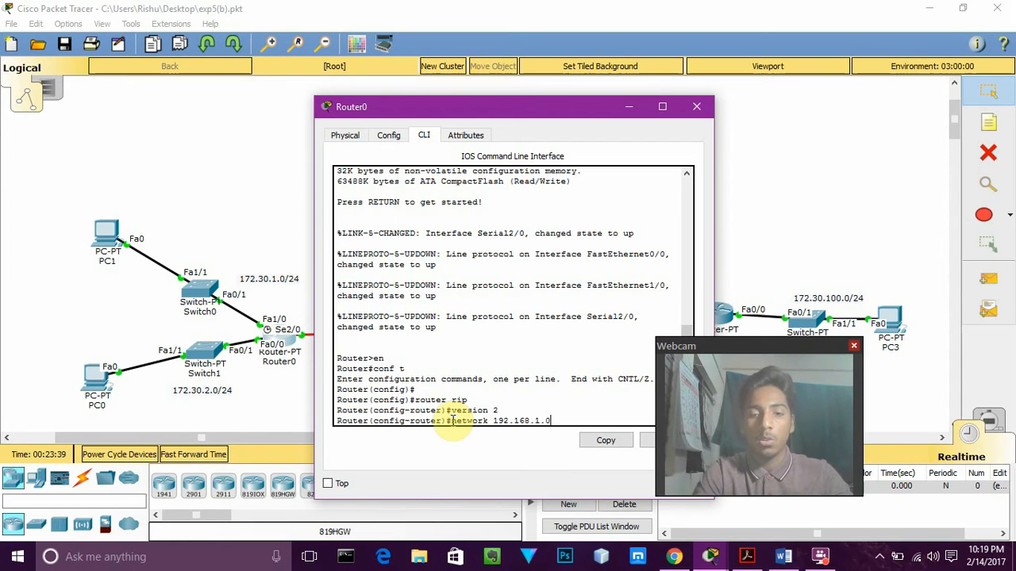
{"action": "key", "text": "Return"}
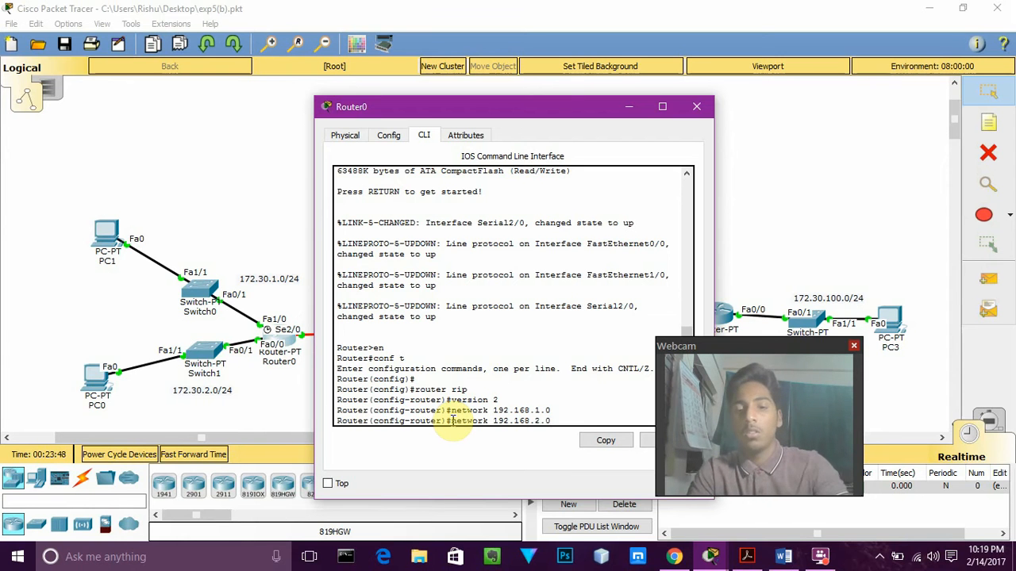
{"action": "left_click", "coordinate": [696, 106]}
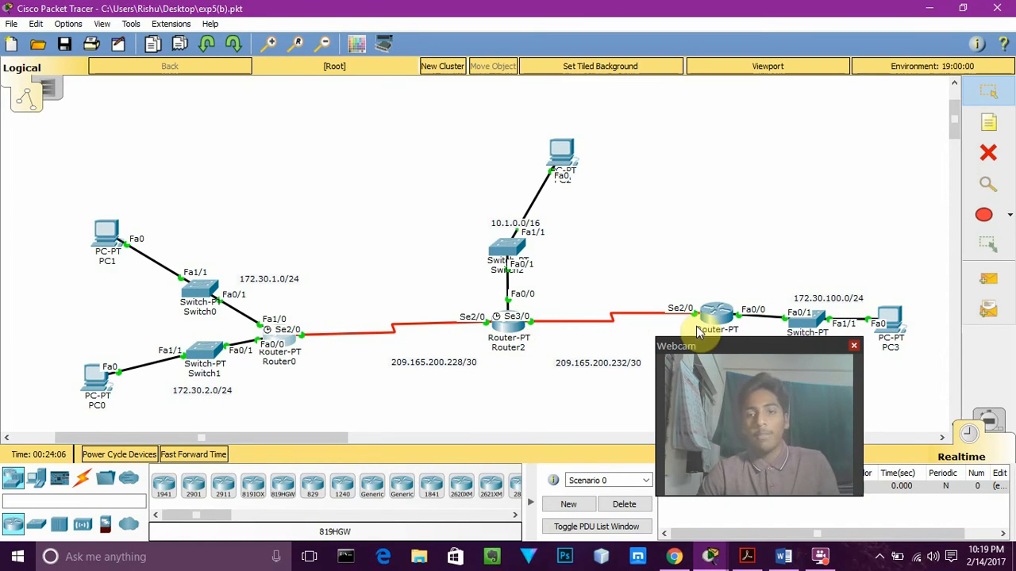
Send a simple PDU from PC0 to PC2 in realtime mode
{"action": "left_click", "coordinate": [984, 291]}
{"action": "left_click", "coordinate": [97, 381]}
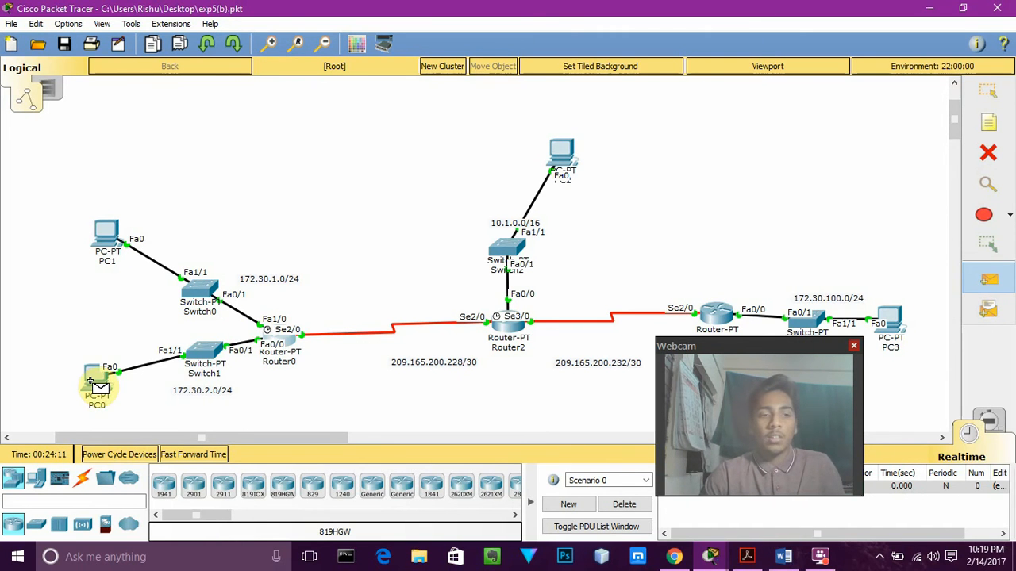
{"action": "left_click", "coordinate": [561, 157]}
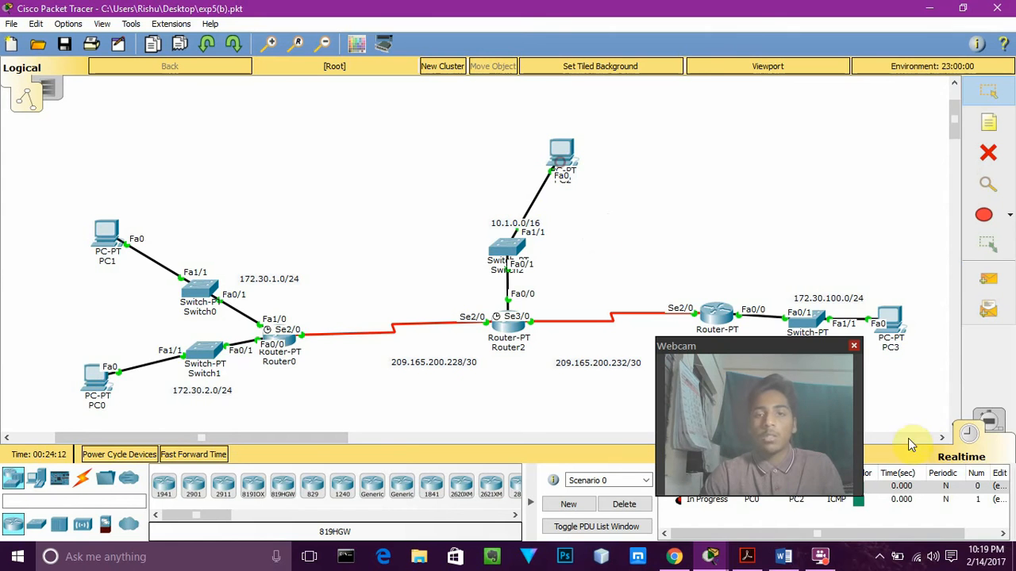
Switch to simulation mode and limit the visible events to ICMP
{"action": "left_click", "coordinate": [998, 422]}
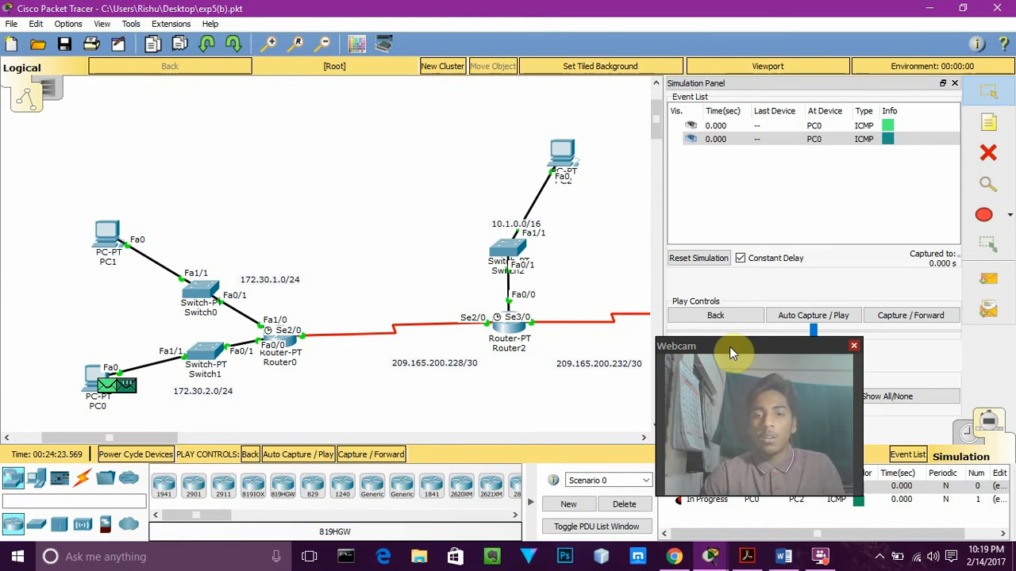
{"action": "left_click_drag", "start_coordinate": [729, 347], "coordinate": [486, 346]}
{"action": "left_click", "coordinate": [865, 396]}
{"action": "left_click", "coordinate": [738, 396]}
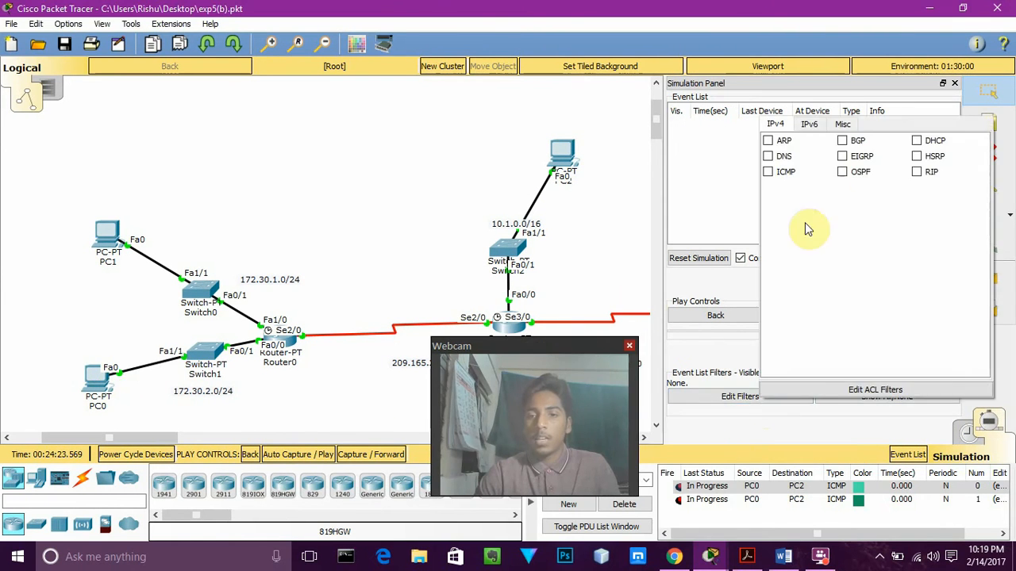
{"action": "left_click", "coordinate": [767, 172]}
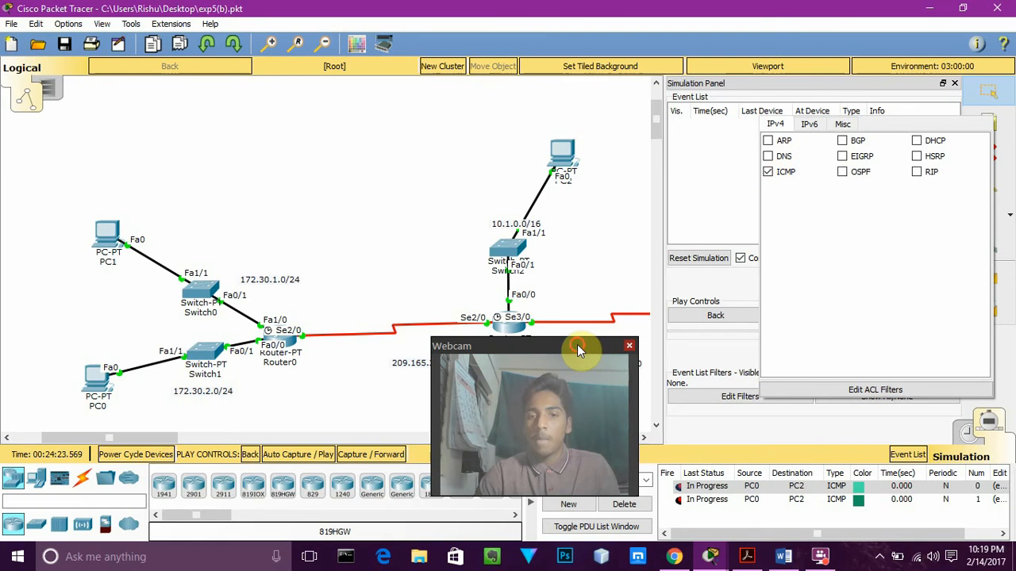
{"action": "left_click_drag", "start_coordinate": [577, 346], "coordinate": [607, 348]}
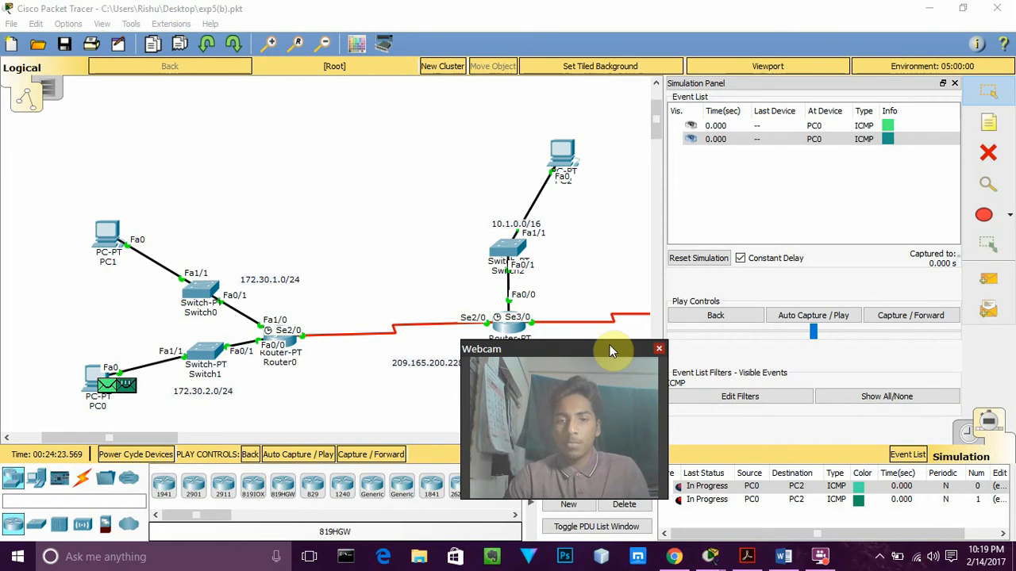
Delete the scenario with its existing PDUs and send a new simple PDU from PC0 to PC2
{"action": "left_click", "coordinate": [643, 509]}
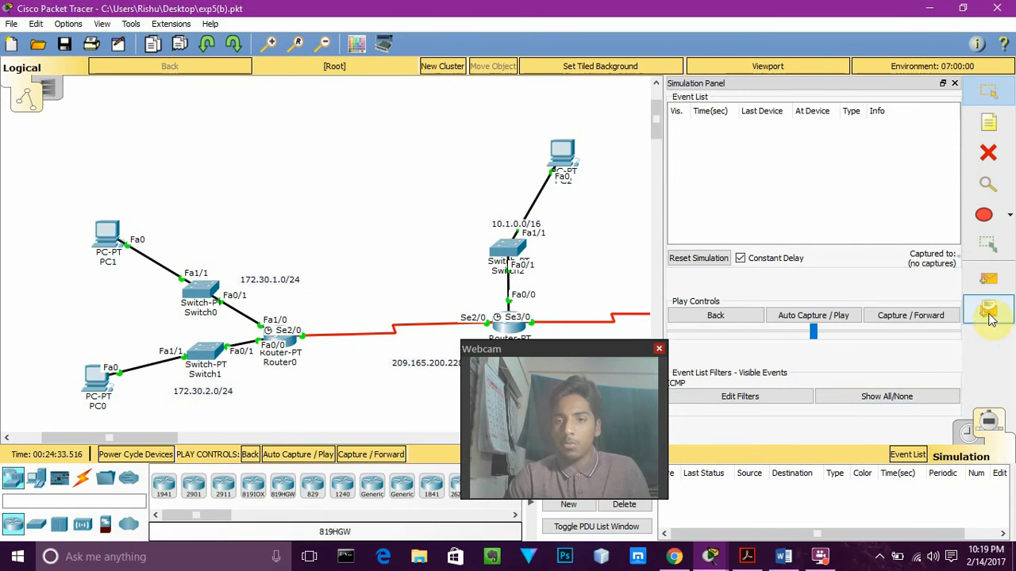
{"action": "left_click", "coordinate": [988, 279]}
{"action": "left_click", "coordinate": [110, 384]}
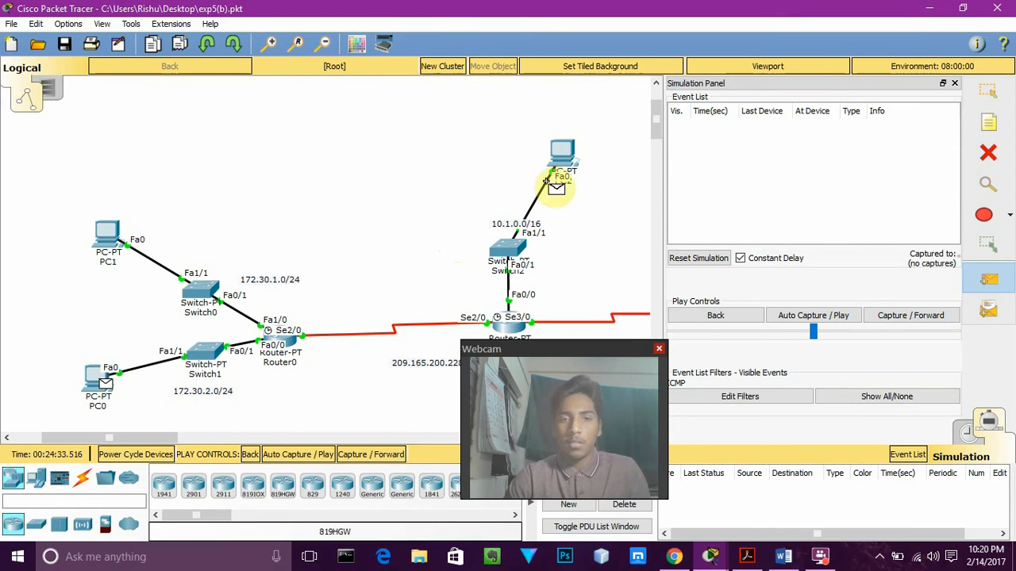
{"action": "left_click", "coordinate": [560, 155]}
{"action": "left_click_drag", "start_coordinate": [517, 350], "coordinate": [533, 351]}
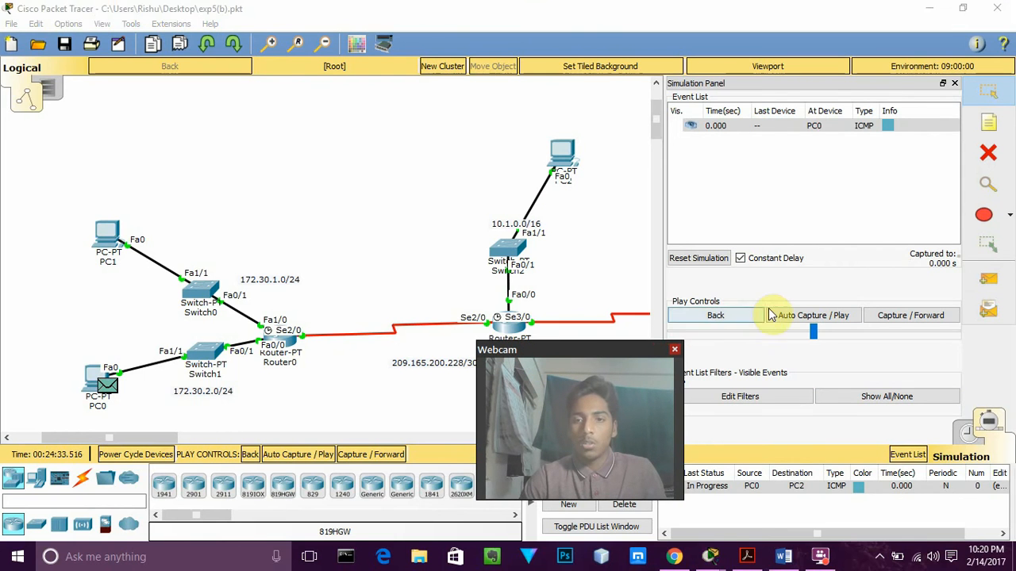
Run the simulation with automatic capture in short bursts to follow the ICMP packet from PC0 to PC2
{"action": "left_click", "coordinate": [801, 315]}
{"action": "left_click", "coordinate": [798, 316]}
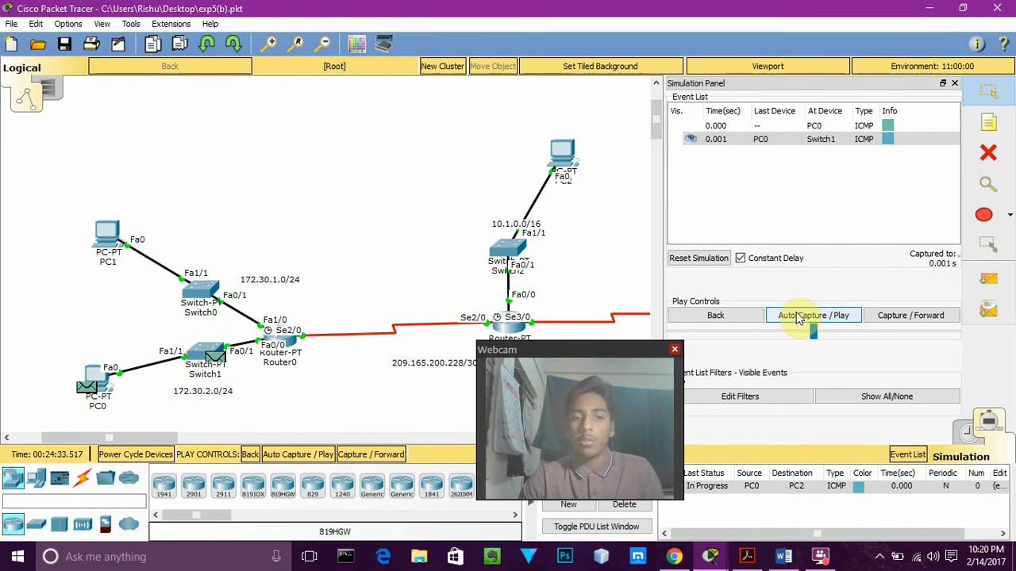
{"action": "left_click", "coordinate": [798, 316]}
{"action": "left_click", "coordinate": [798, 316]}
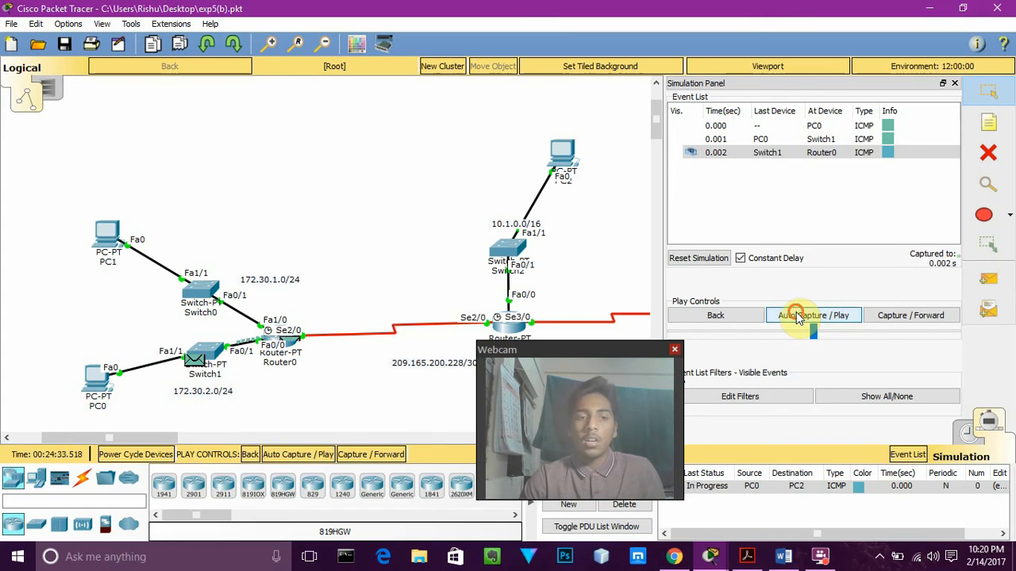
{"action": "left_click", "coordinate": [798, 316]}
{"action": "left_click", "coordinate": [798, 316]}
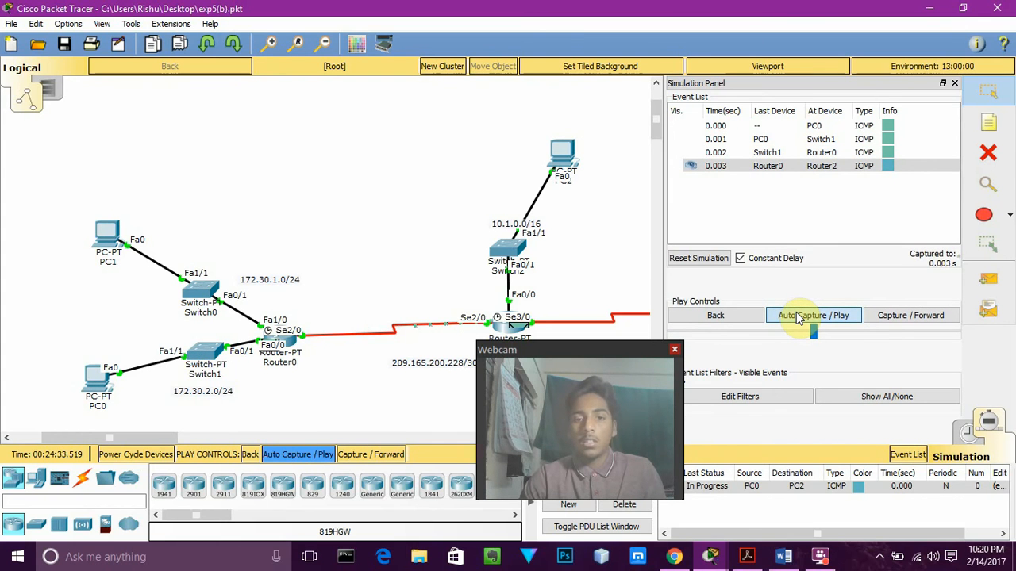
{"action": "left_click", "coordinate": [798, 316]}
{"action": "left_click", "coordinate": [798, 316]}
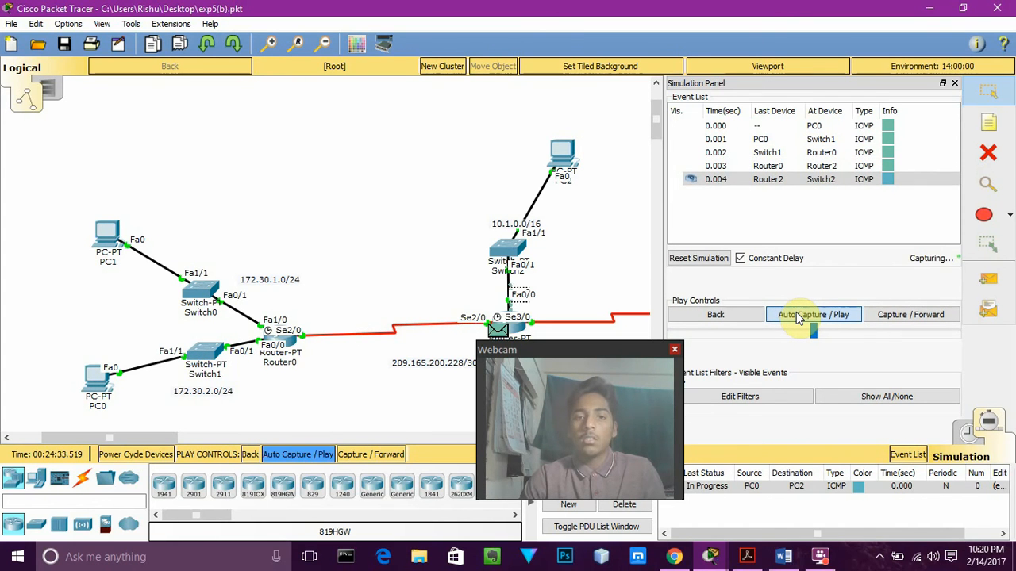
{"action": "left_click", "coordinate": [798, 319]}
{"action": "left_click", "coordinate": [799, 318]}
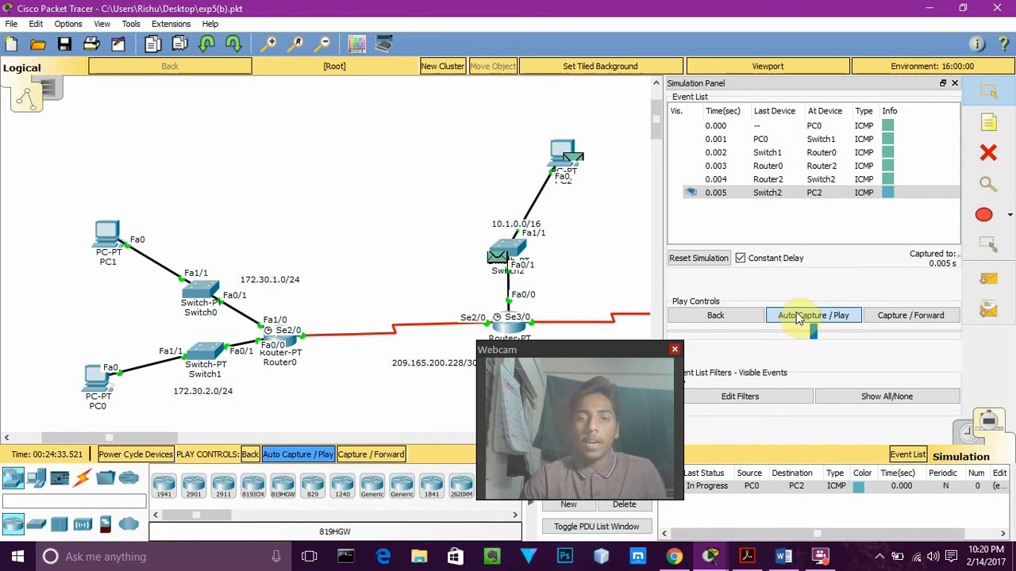
Keep running the automatic capture to follow the ICMP reply from PC2 back to PC0
{"action": "left_click", "coordinate": [798, 316]}
{"action": "left_click", "coordinate": [797, 315]}
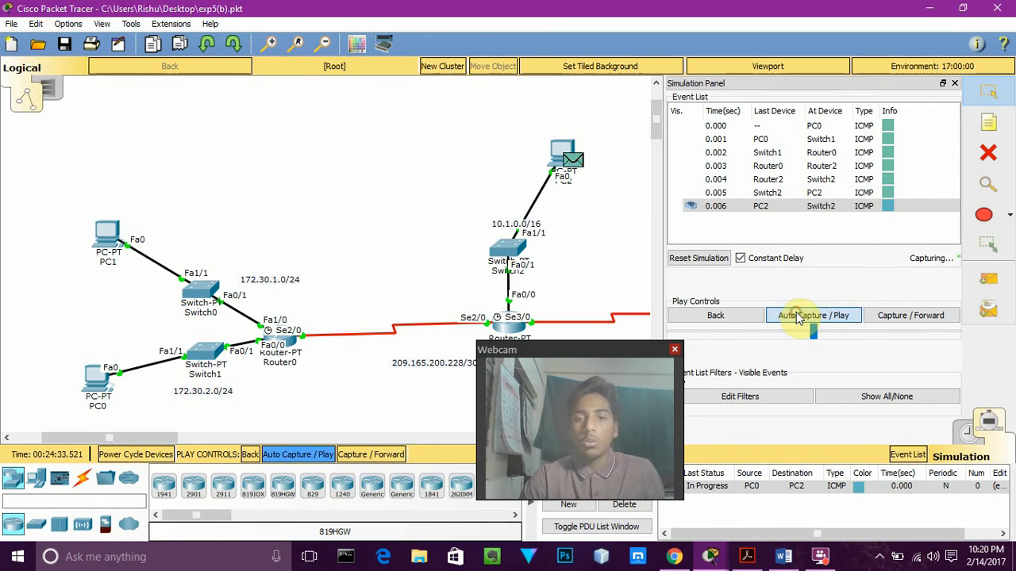
{"action": "left_click", "coordinate": [799, 318]}
{"action": "left_click", "coordinate": [799, 319]}
{"action": "left_click", "coordinate": [798, 319]}
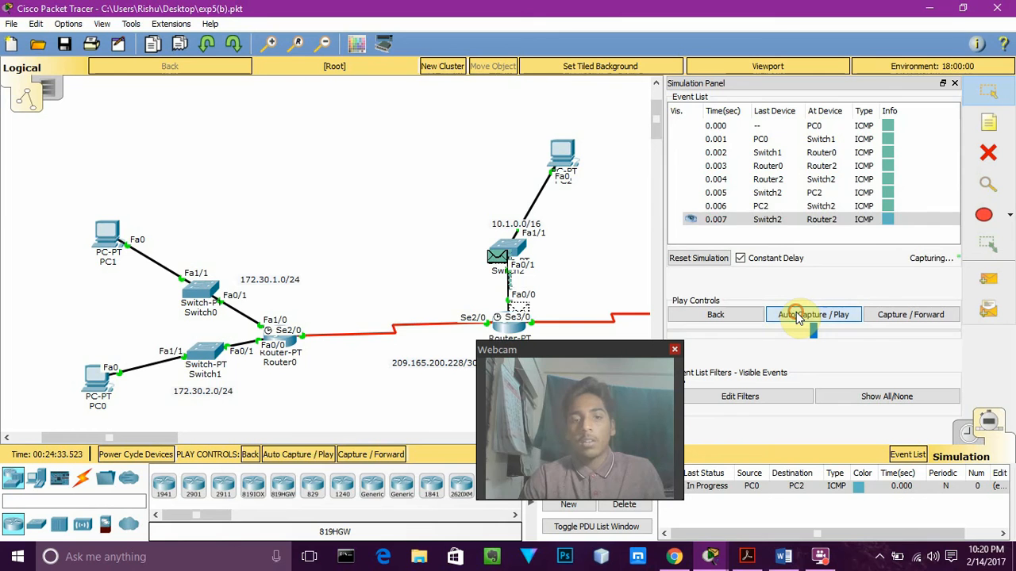
{"action": "left_click", "coordinate": [798, 318]}
{"action": "left_click", "coordinate": [798, 318]}
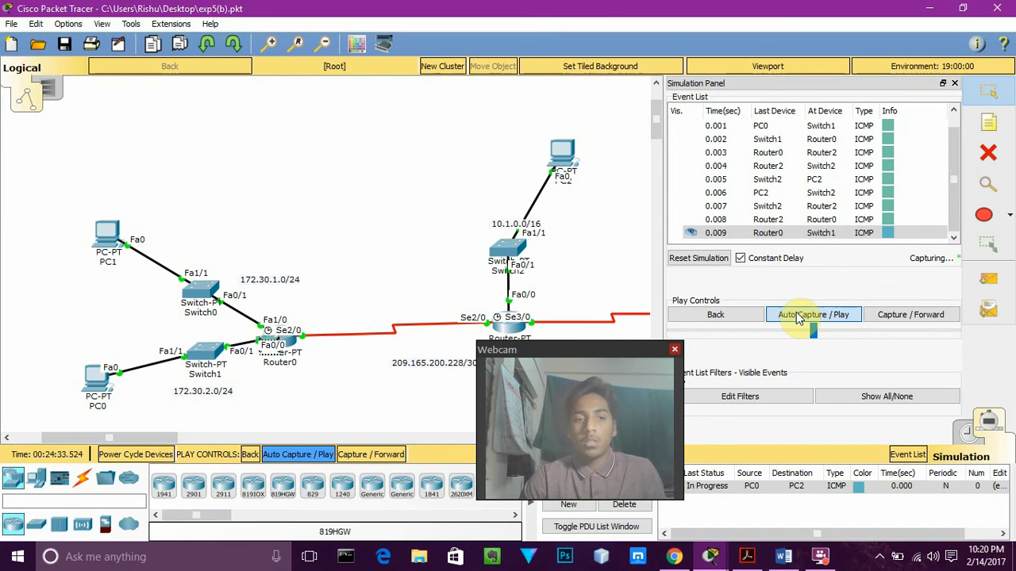
{"action": "left_click", "coordinate": [798, 316]}
{"action": "left_click", "coordinate": [798, 315]}
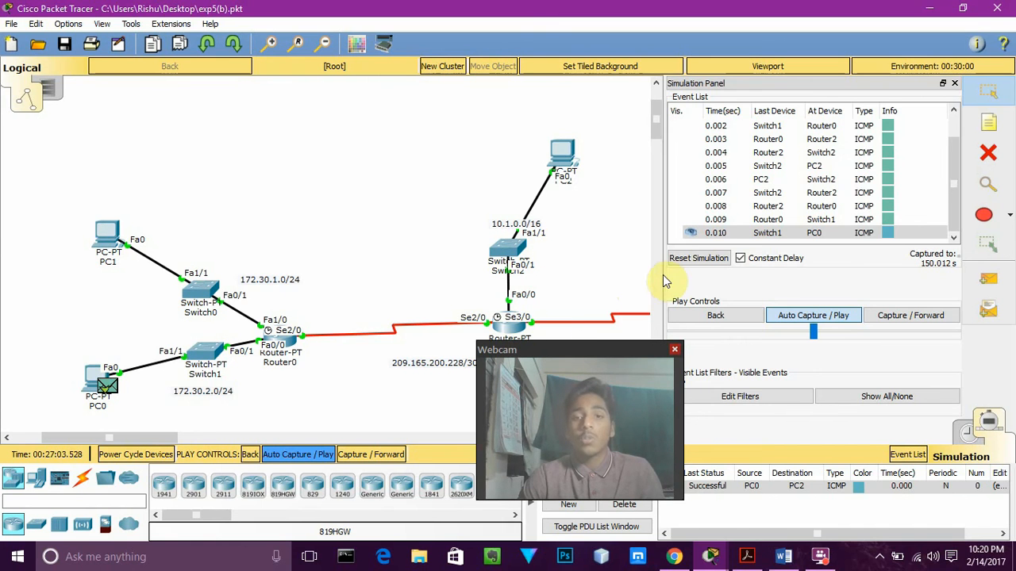
Widen the topology view by narrowing the simulation panel, and choose to view previous events in the Buffer Full message
{"action": "left_click_drag", "start_coordinate": [665, 274], "coordinate": [786, 280]}
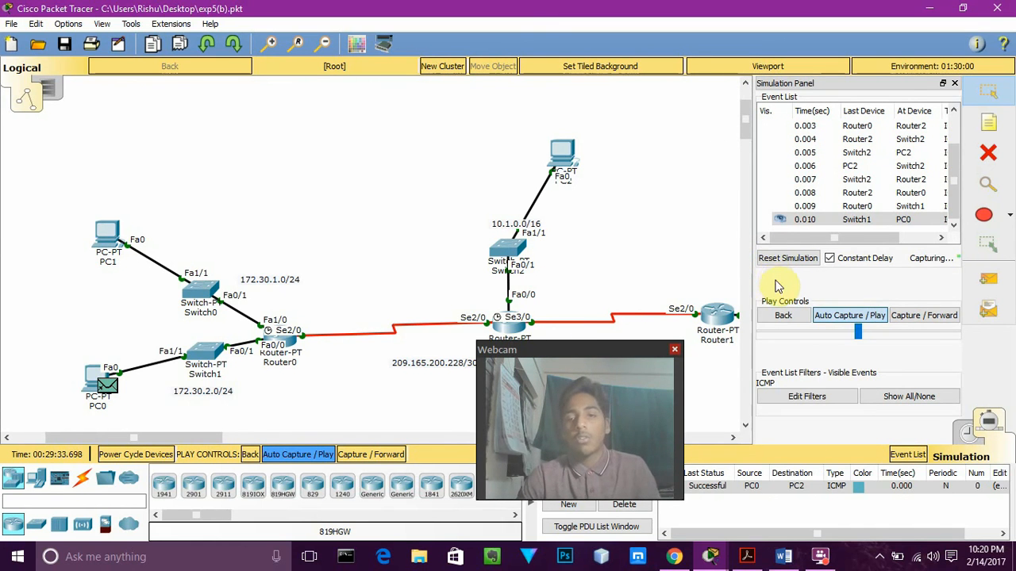
{"action": "left_click_drag", "start_coordinate": [620, 356], "coordinate": [879, 336]}
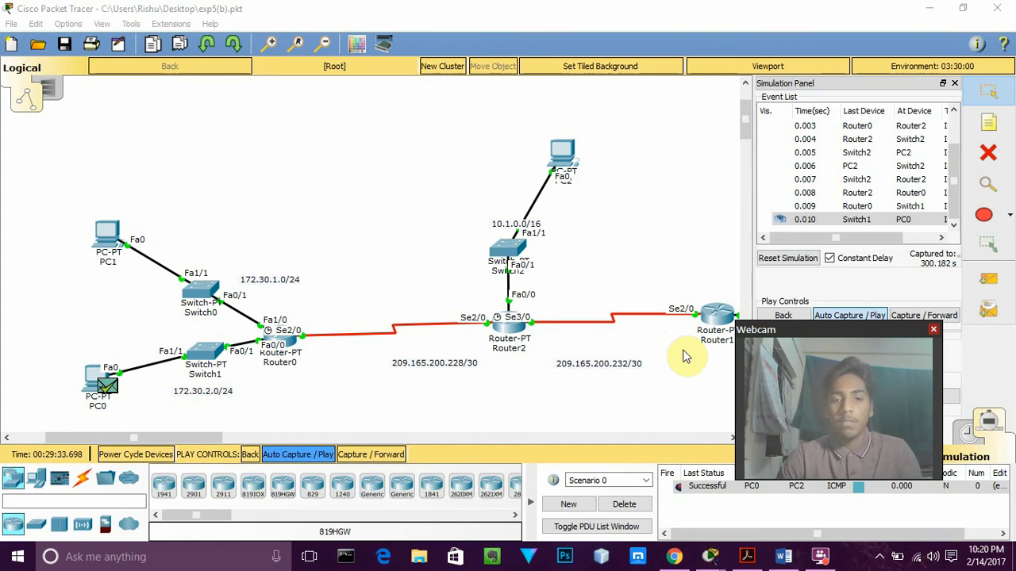
{"action": "left_click", "coordinate": [613, 299]}
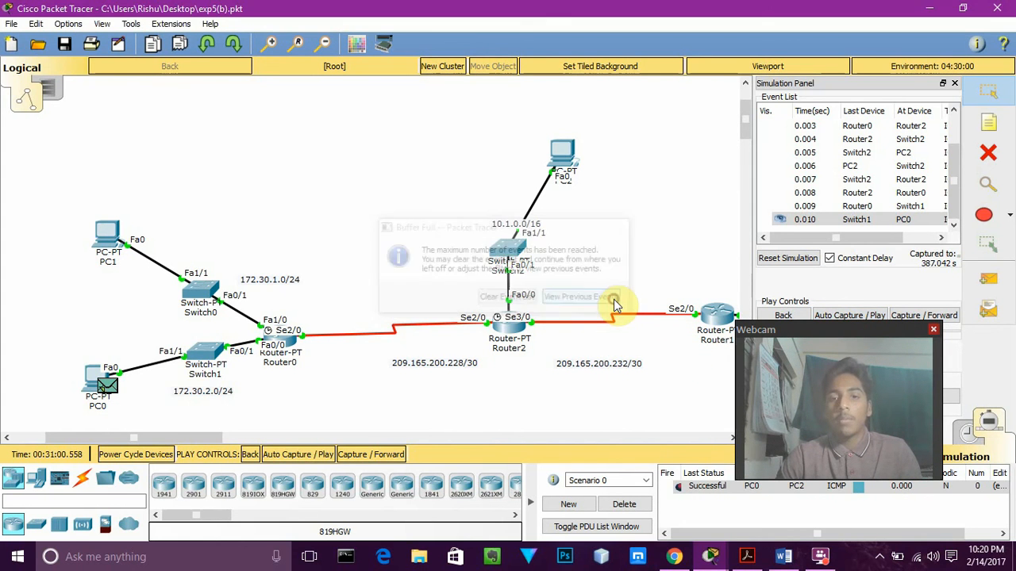